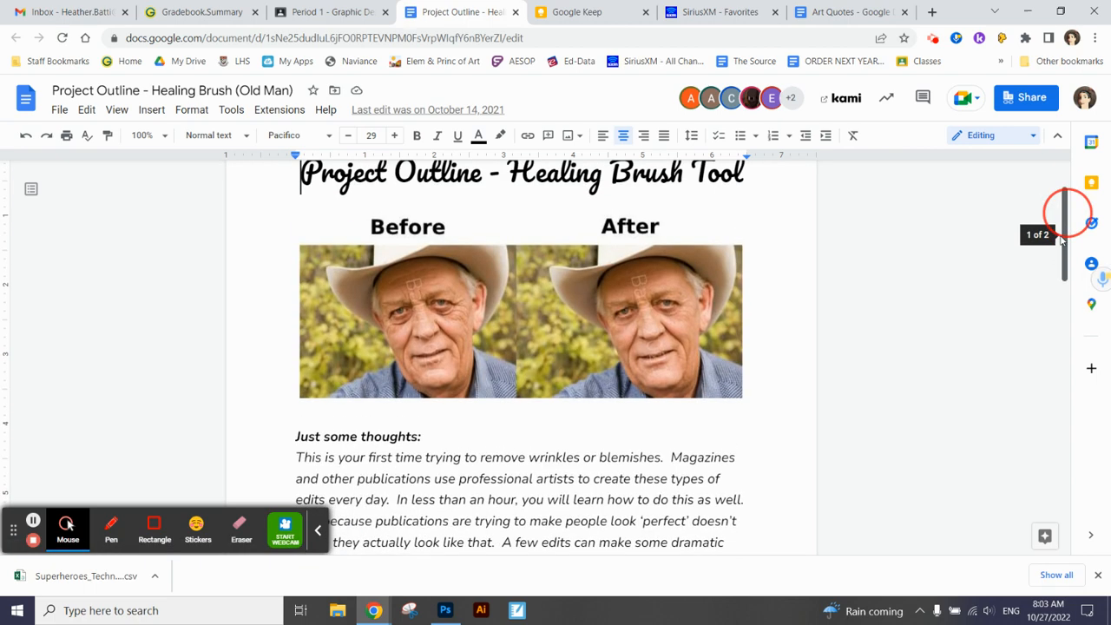
# Zoom the project outline to 200% and compare the Before and After photos of the old man
pyautogui.click(164, 136)
pyautogui.click(148, 336)
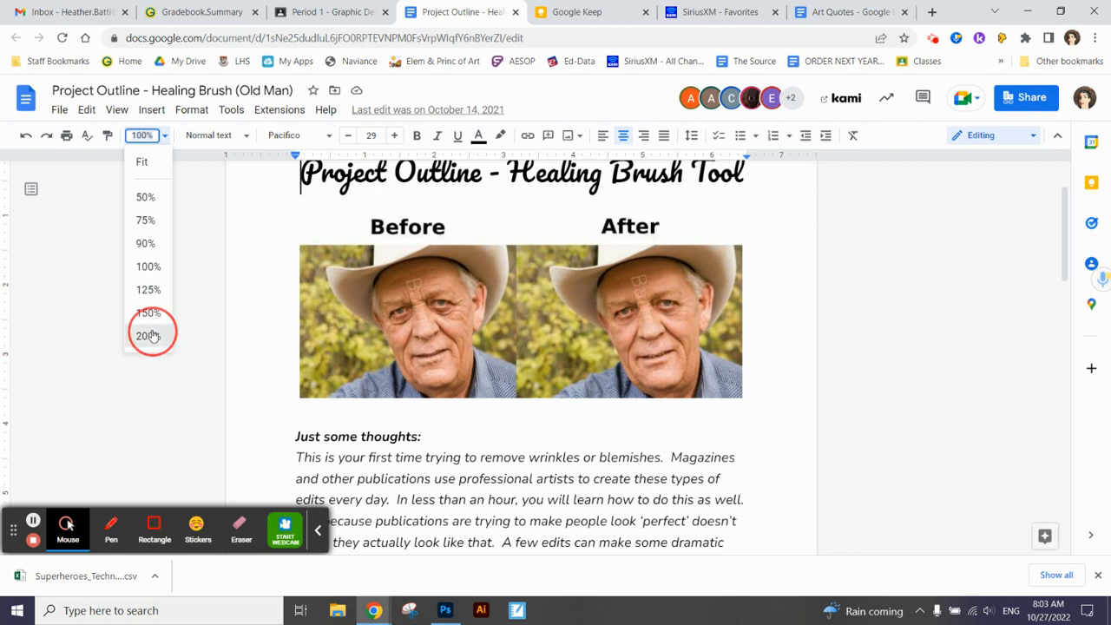
pyautogui.moveTo(609, 553); pyautogui.dragTo(729, 554)
pyautogui.moveTo(1066, 208); pyautogui.dragTo(1065, 231)
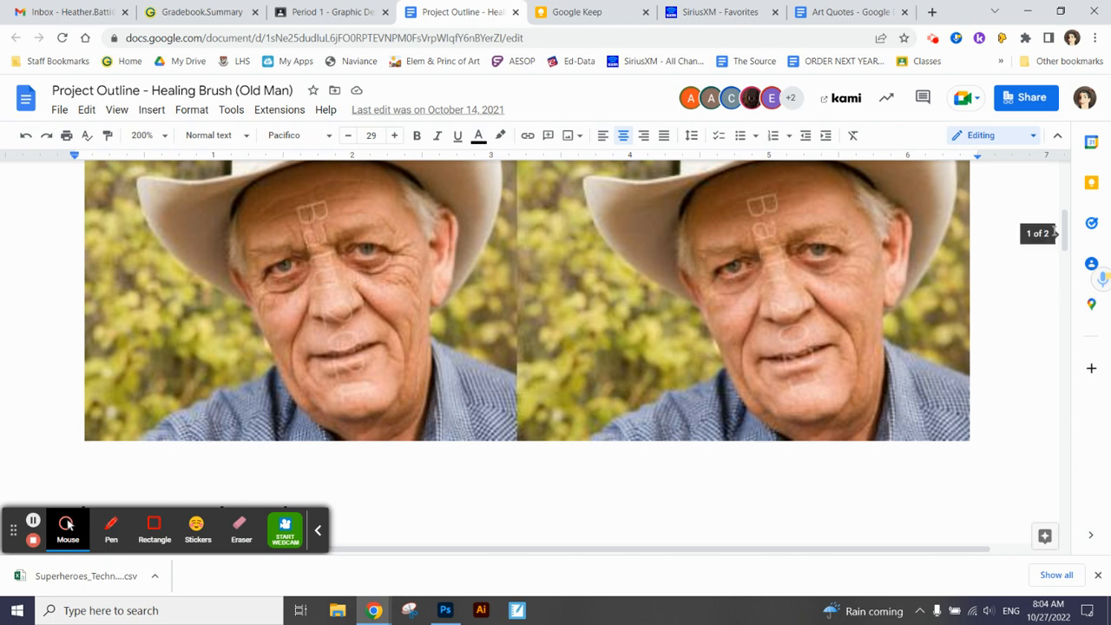
pyautogui.moveTo(1067, 232); pyautogui.dragTo(1068, 222)
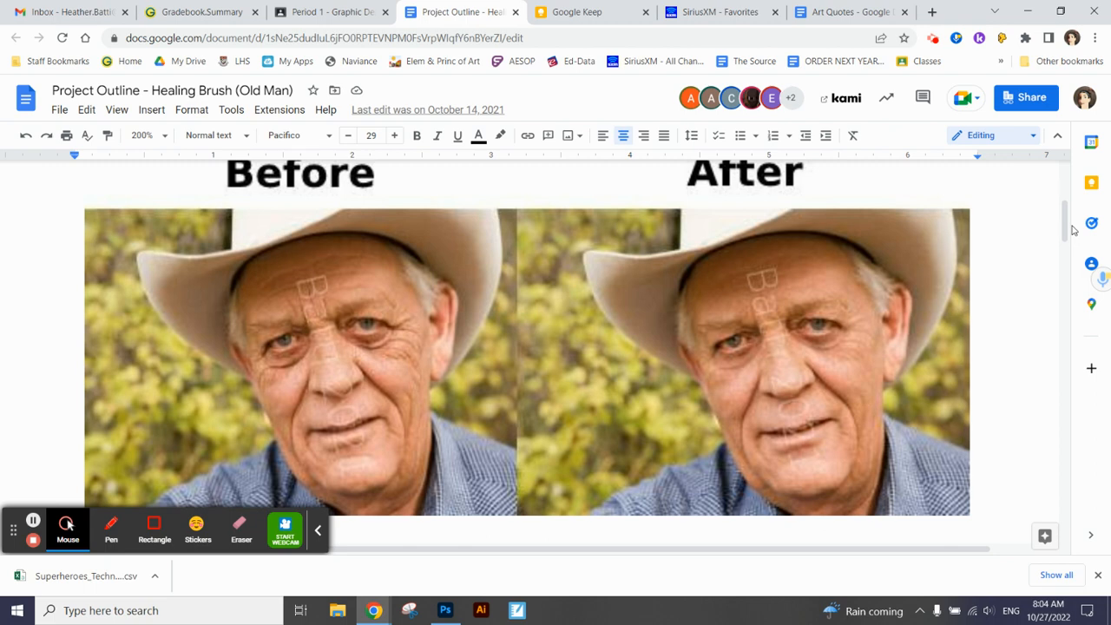
# From the Classroom assignment, open Photo for Healing Brush.jpg in a new window and download it
pyautogui.click(330, 11)
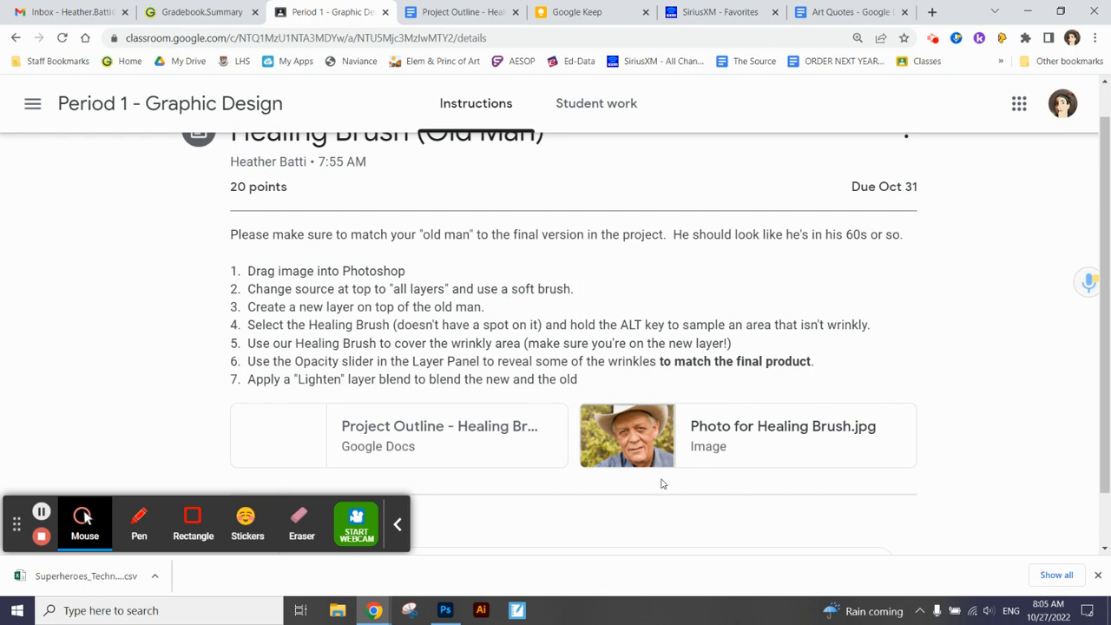
pyautogui.click(709, 453)
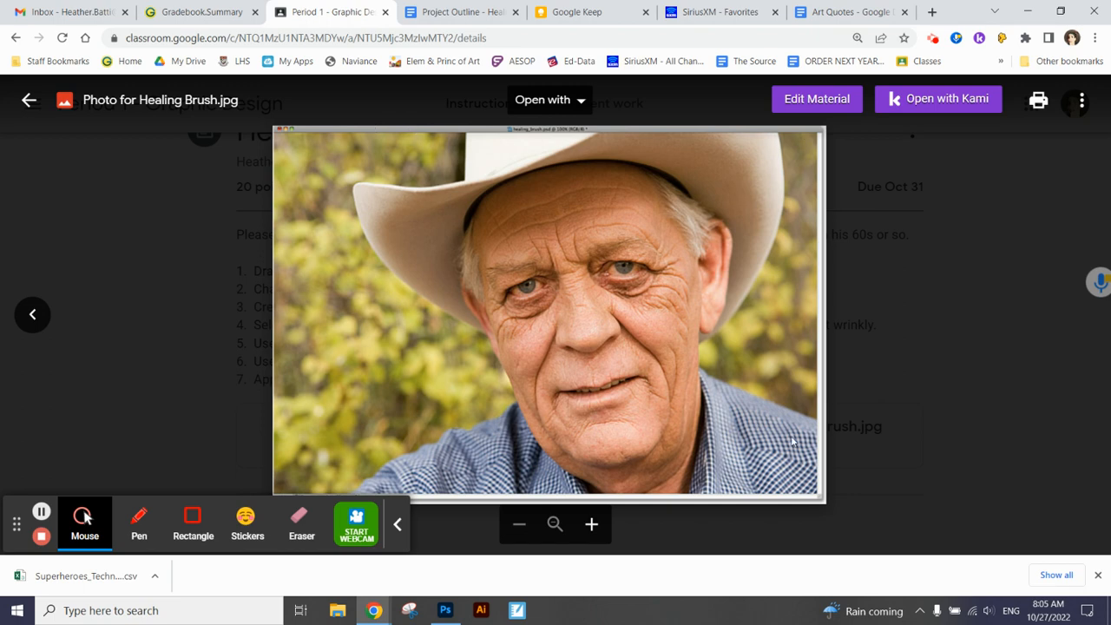
pyautogui.click(1084, 101)
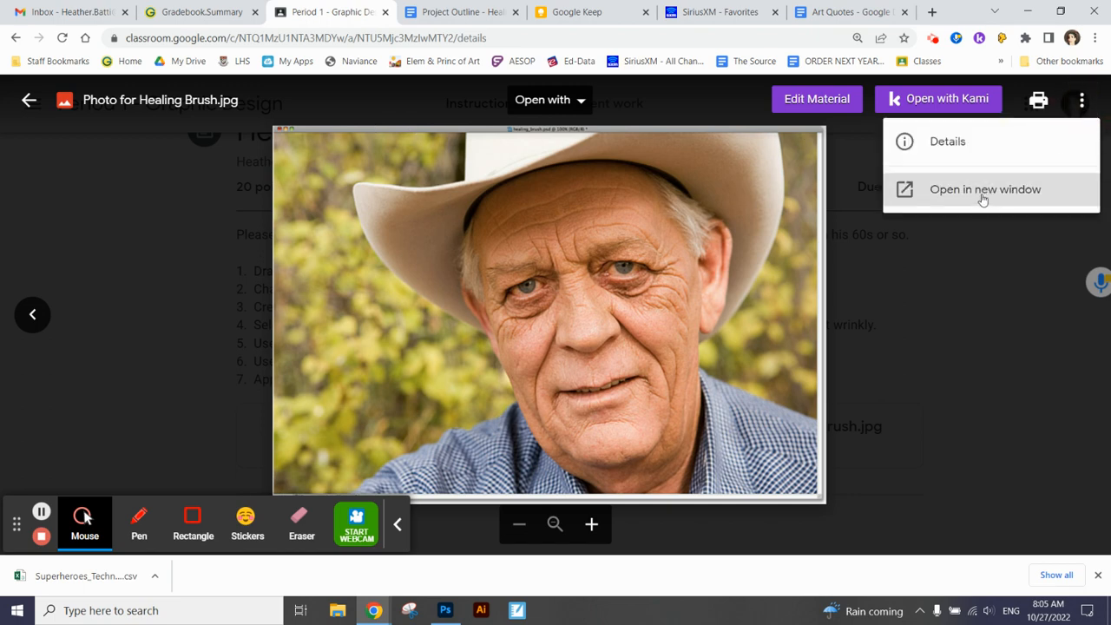
pyautogui.click(1014, 194)
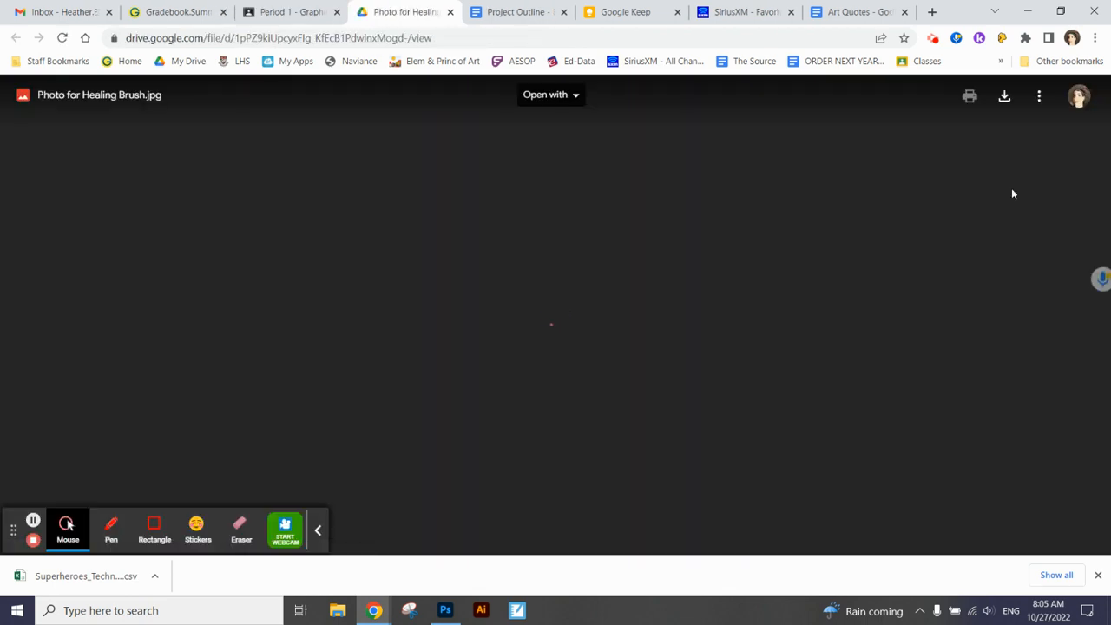
pyautogui.click(1004, 98)
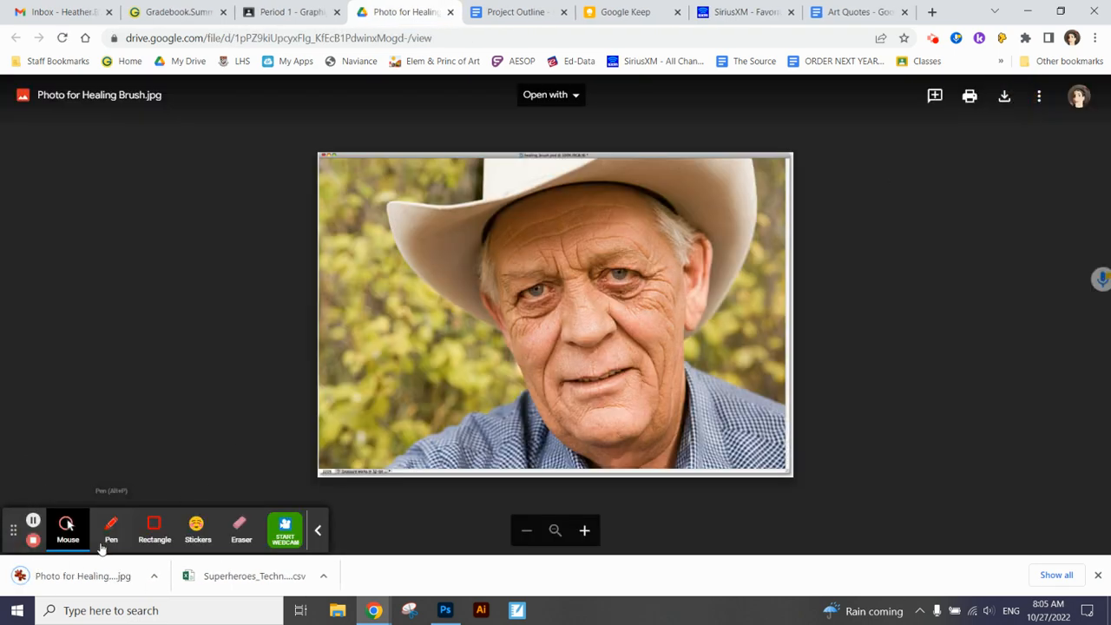
# Open the downloaded Photo for Healing Brush.jpg in Photoshop and fit it to the screen
pyautogui.click(85, 582)
pyautogui.moveTo(85, 582)
pyautogui.mouseDown()
pyautogui.moveTo(445, 610)
pyautogui.moveTo(538, 361)
pyautogui.moveTo(585, 171)
pyautogui.mouseUp()
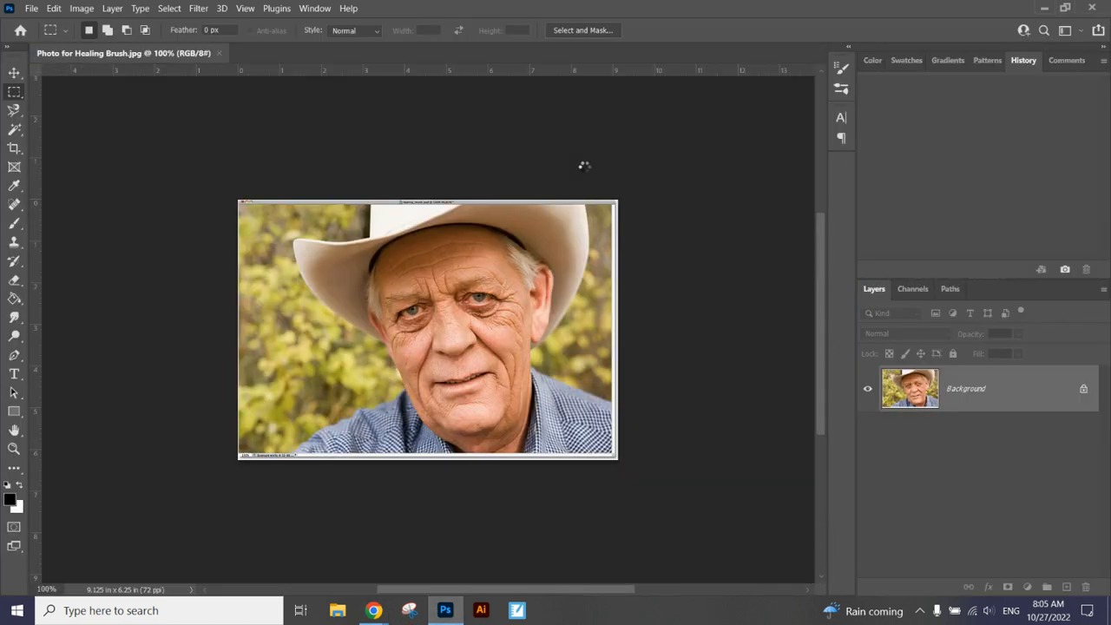
pyautogui.hotkey('ctrl', '0')
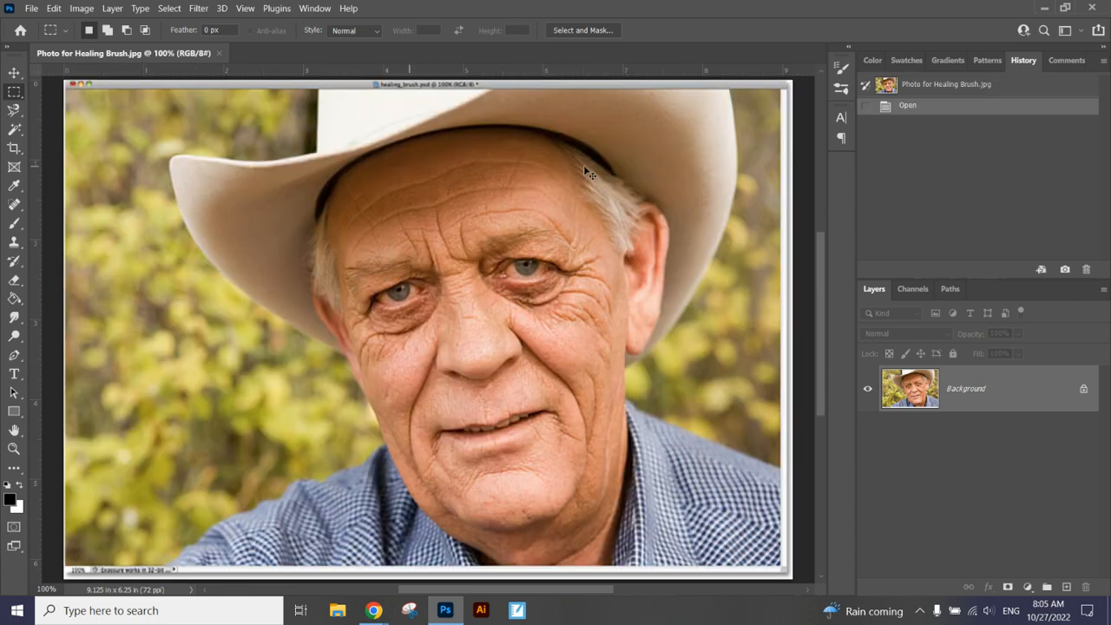
# Return to Chrome, close both views of the photo, and highlight instruction 2 of the Classroom assignment
pyautogui.moveTo(378, 617)
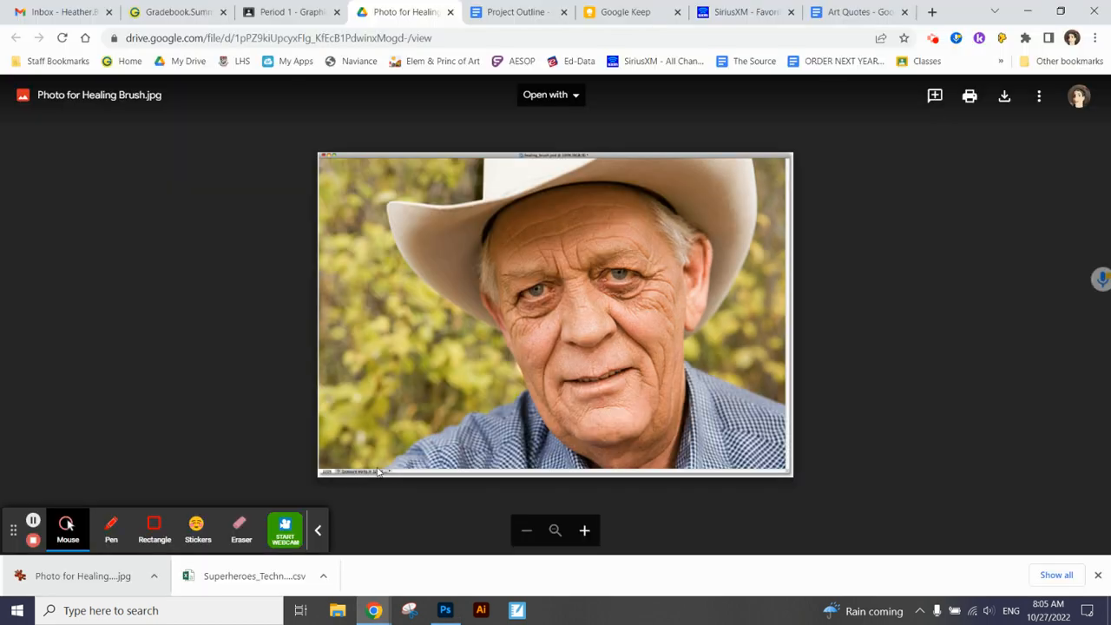
pyautogui.click(348, 512)
pyautogui.click(450, 12)
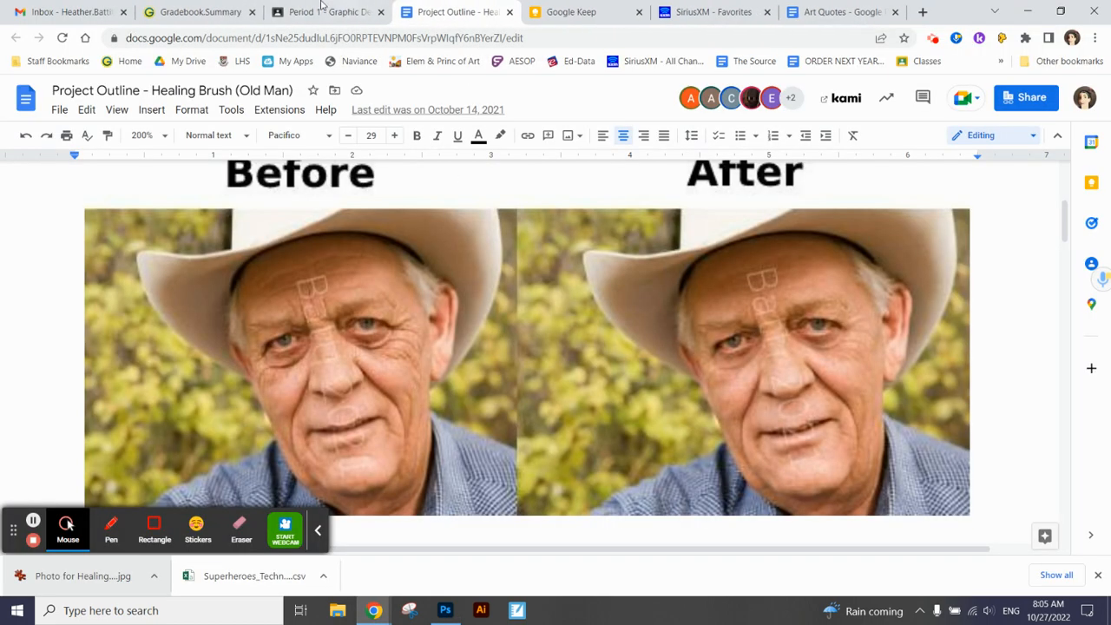
pyautogui.click(321, 9)
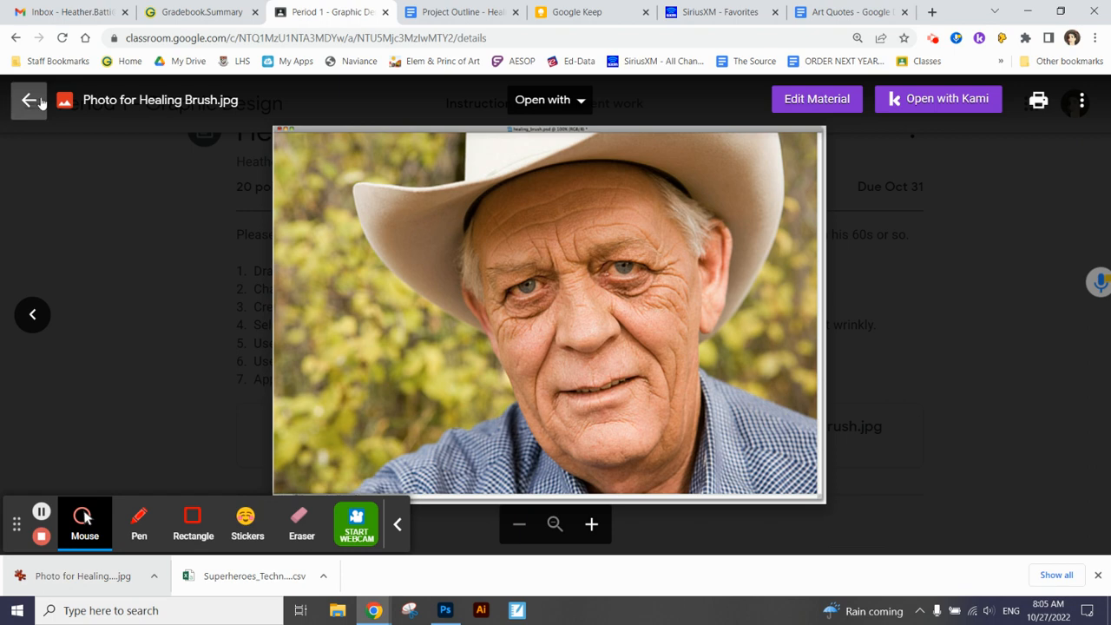
pyautogui.click(39, 102)
pyautogui.moveTo(574, 232)
pyautogui.mouseDown()
pyautogui.moveTo(278, 246)
pyautogui.moveTo(224, 227)
pyautogui.mouseUp()
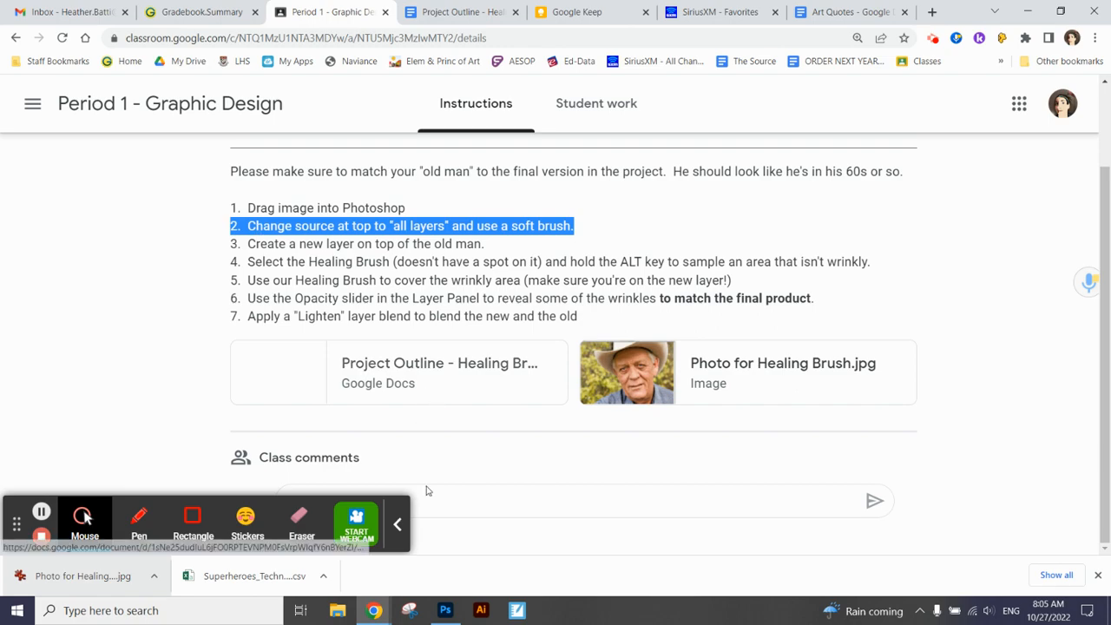
# Check the healing tools in Photoshop, and in Chrome search Google for "healing brush icon" and preview the plain bandage icon
pyautogui.click(455, 616)
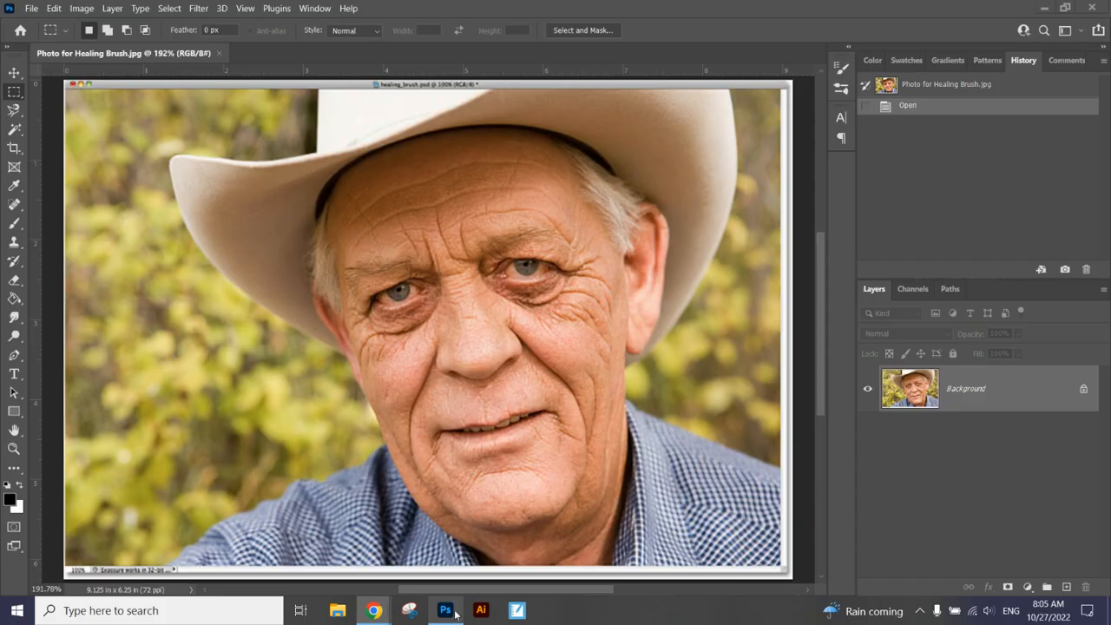
pyautogui.click(13, 206)
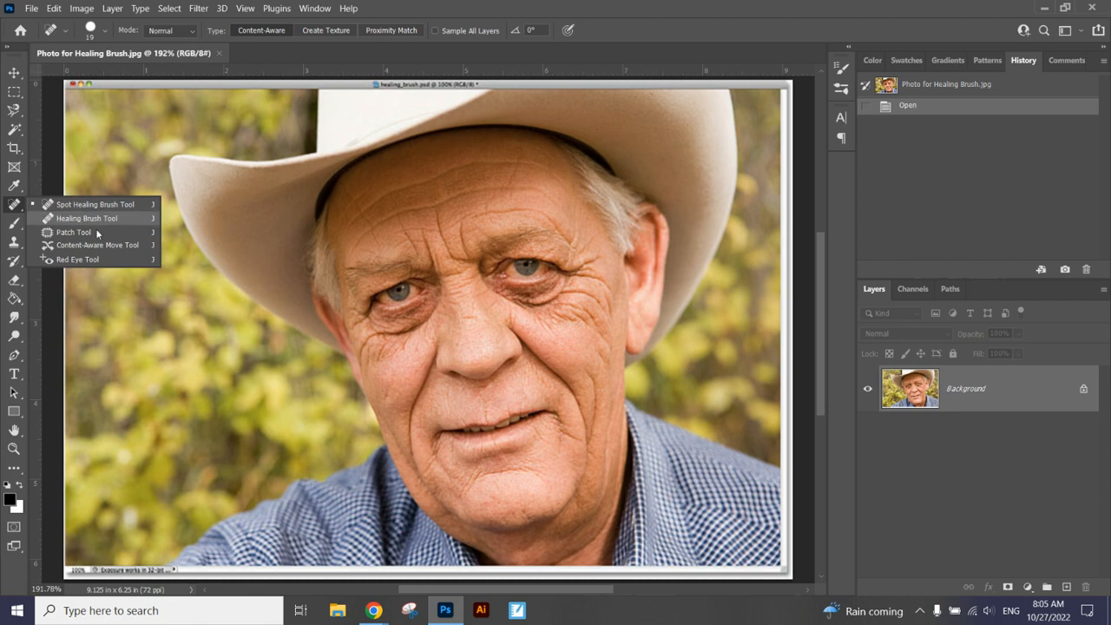
pyautogui.click(374, 617)
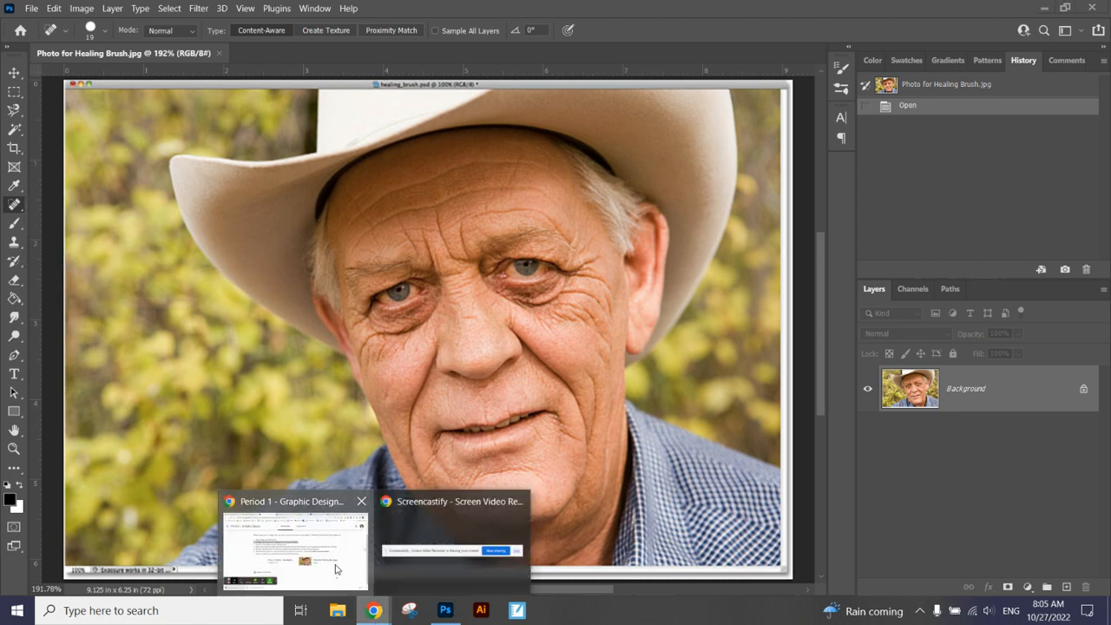
pyautogui.click(355, 573)
pyautogui.click(933, 11)
pyautogui.write('healing brush icon')
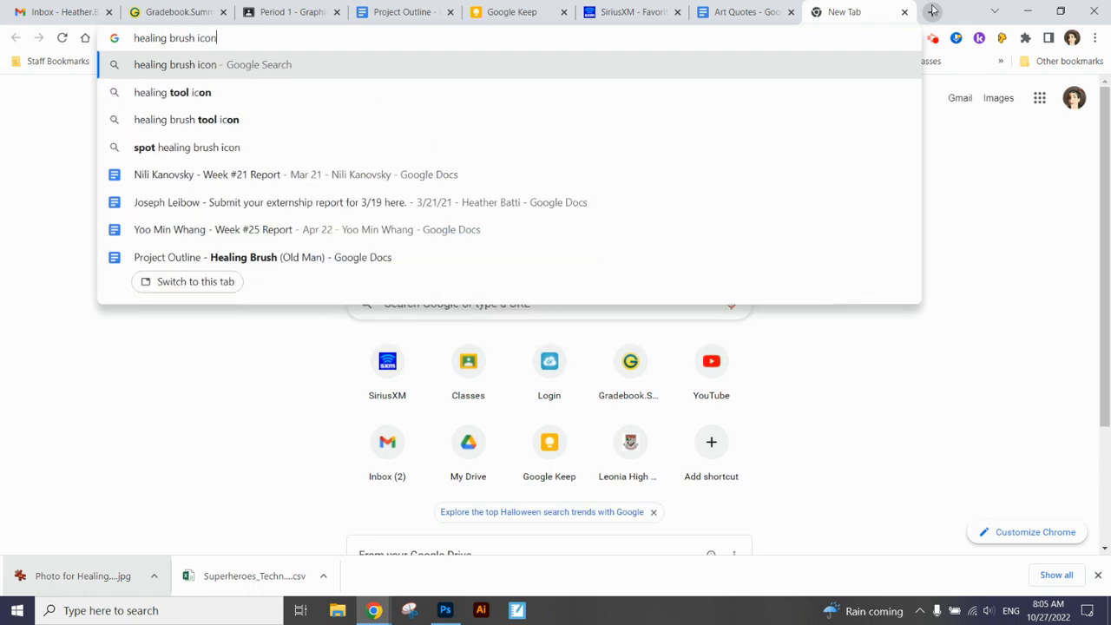
pyautogui.press('Return')
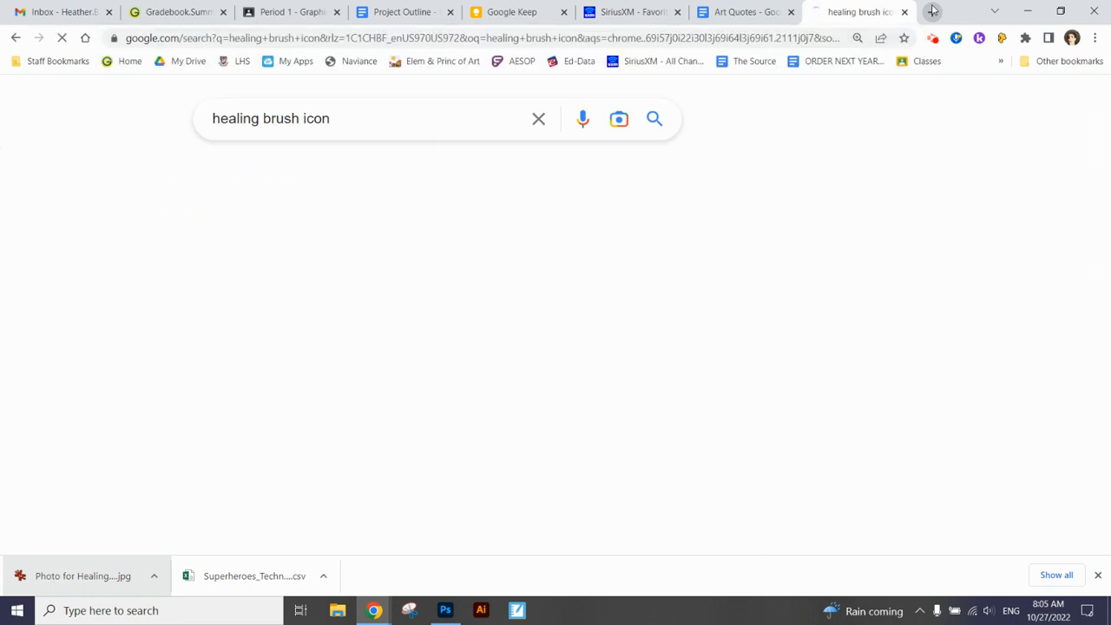
pyautogui.click(161, 369)
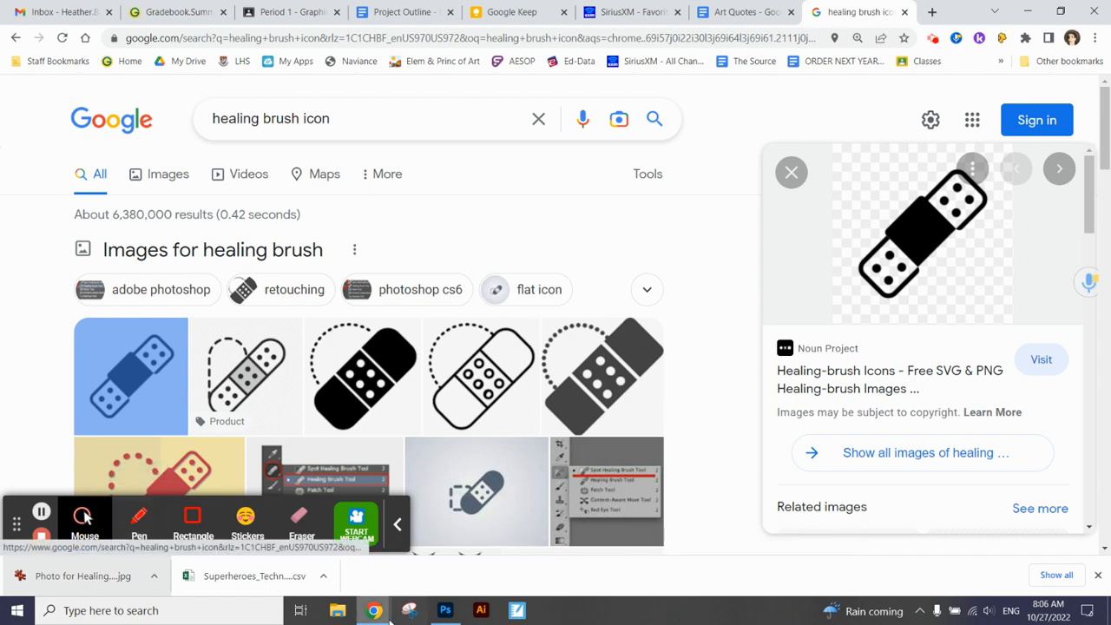
# Switch to Photoshop and select the Healing Brush Tool instead of the Spot Healing Brush
pyautogui.click(444, 611)
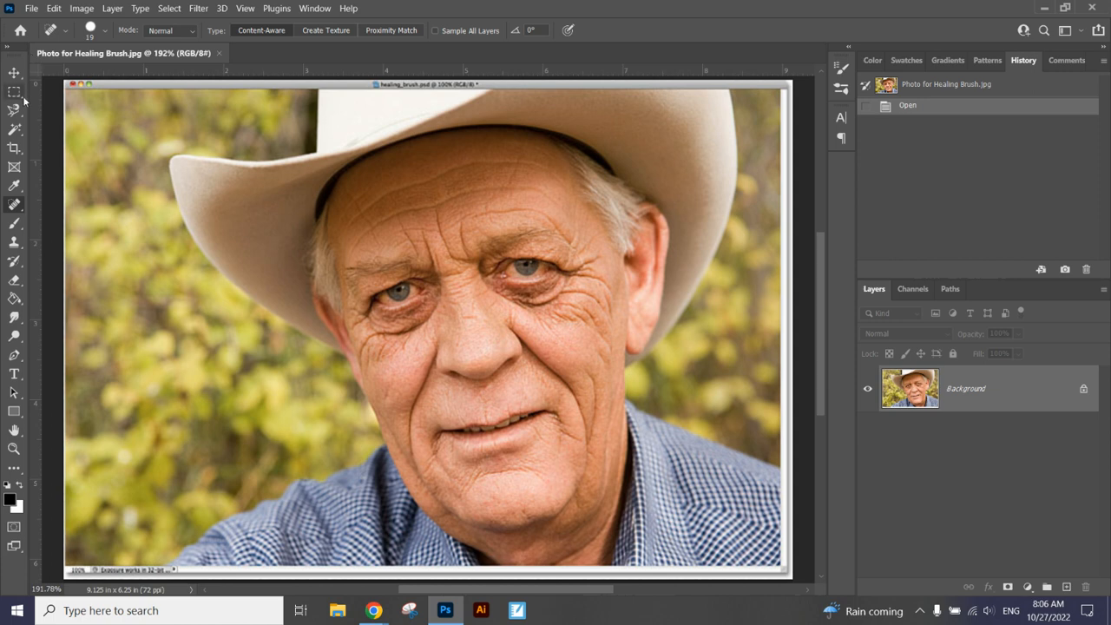
pyautogui.rightClick(11, 209)
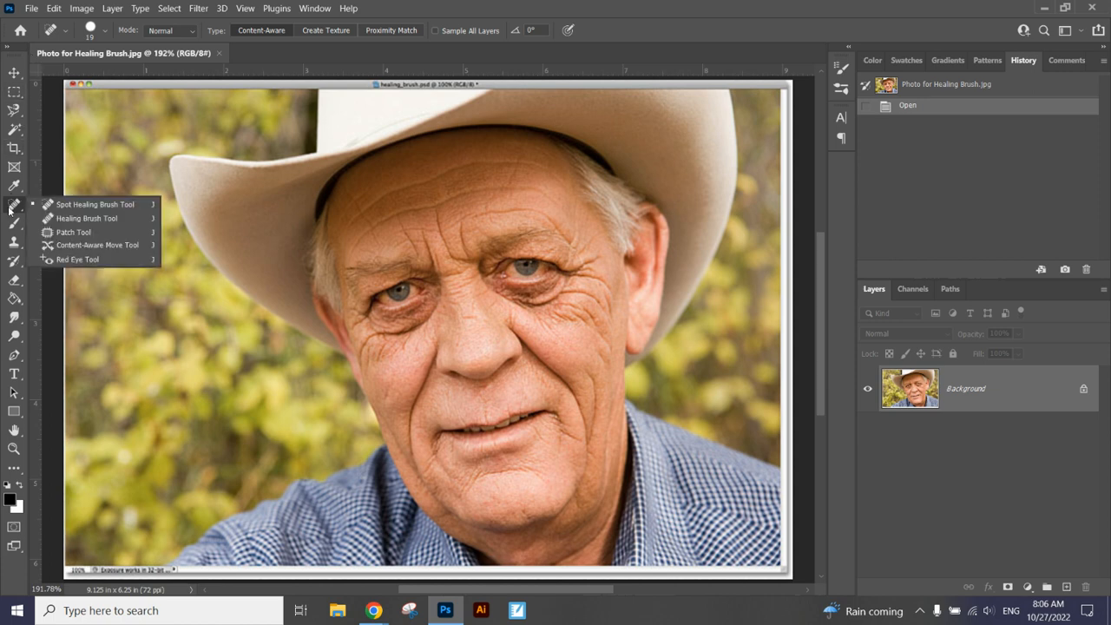
pyautogui.click(60, 219)
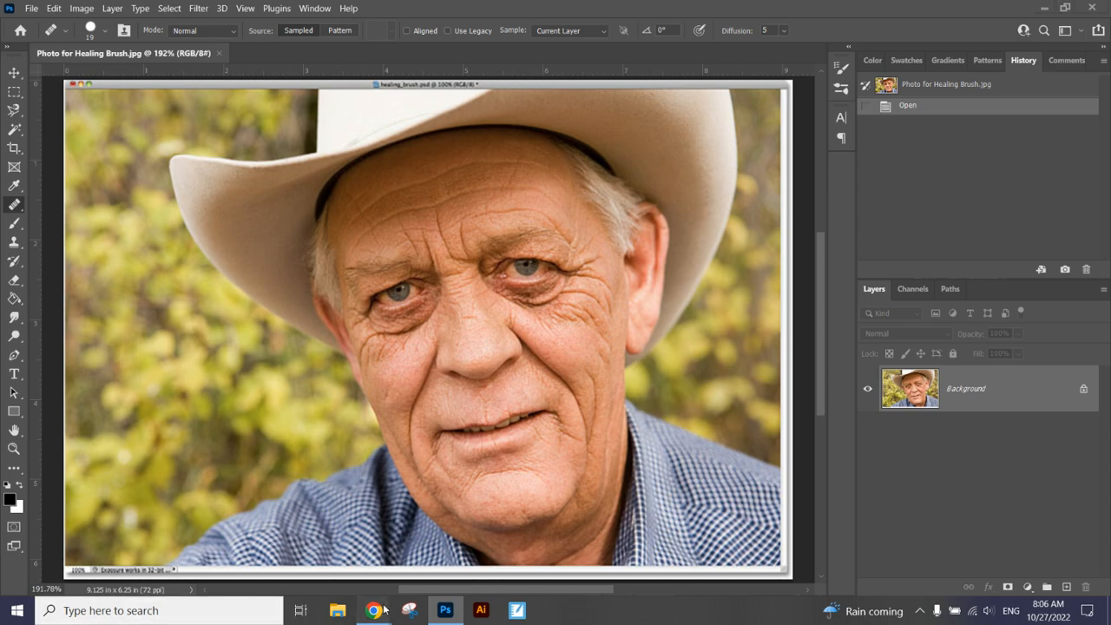
# Switch to Chrome and review the assignment instruction on creating a new layer above the old man
pyautogui.moveTo(373, 610)
pyautogui.click(338, 560)
pyautogui.click(314, 6)
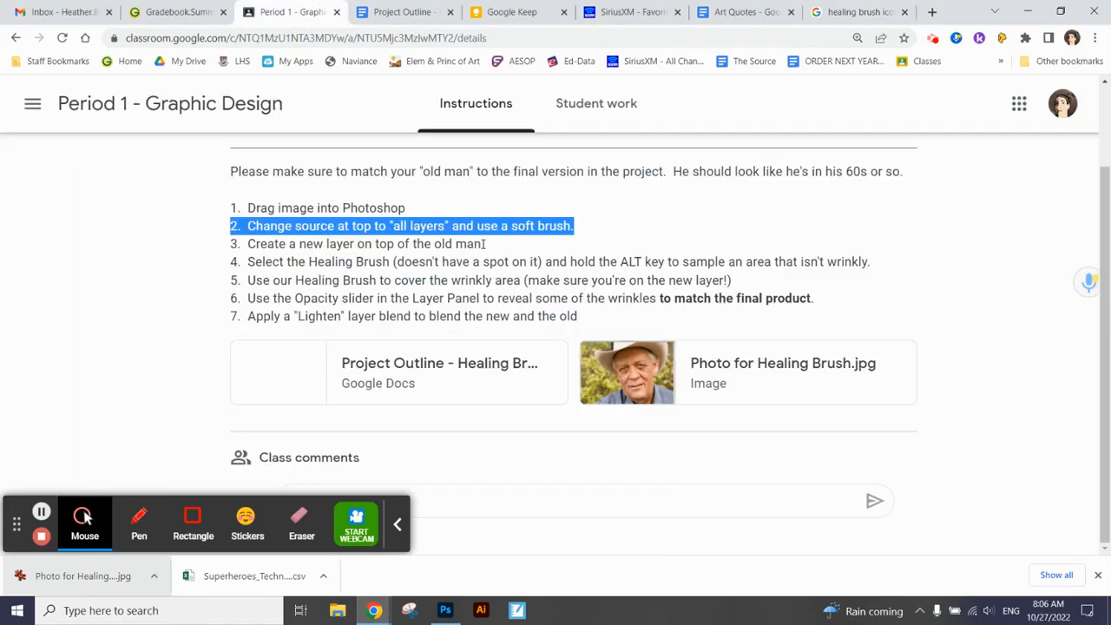
# In Photoshop, create a new layer above the Background and set the Healing Brush to sample All Layers
pyautogui.click(445, 610)
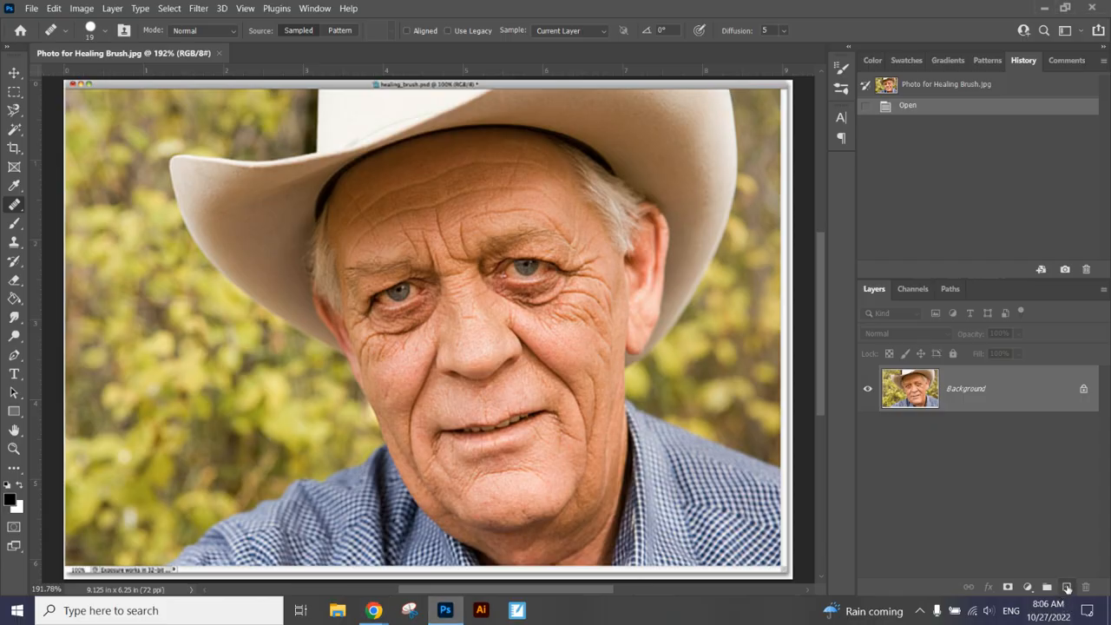
pyautogui.click(1068, 588)
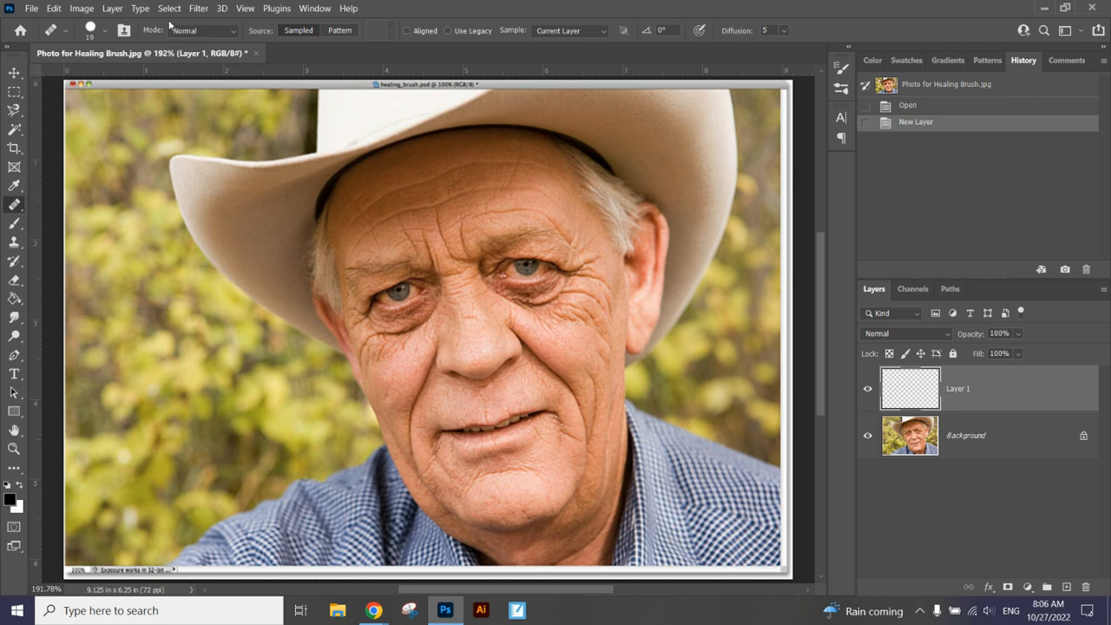
pyautogui.click(586, 35)
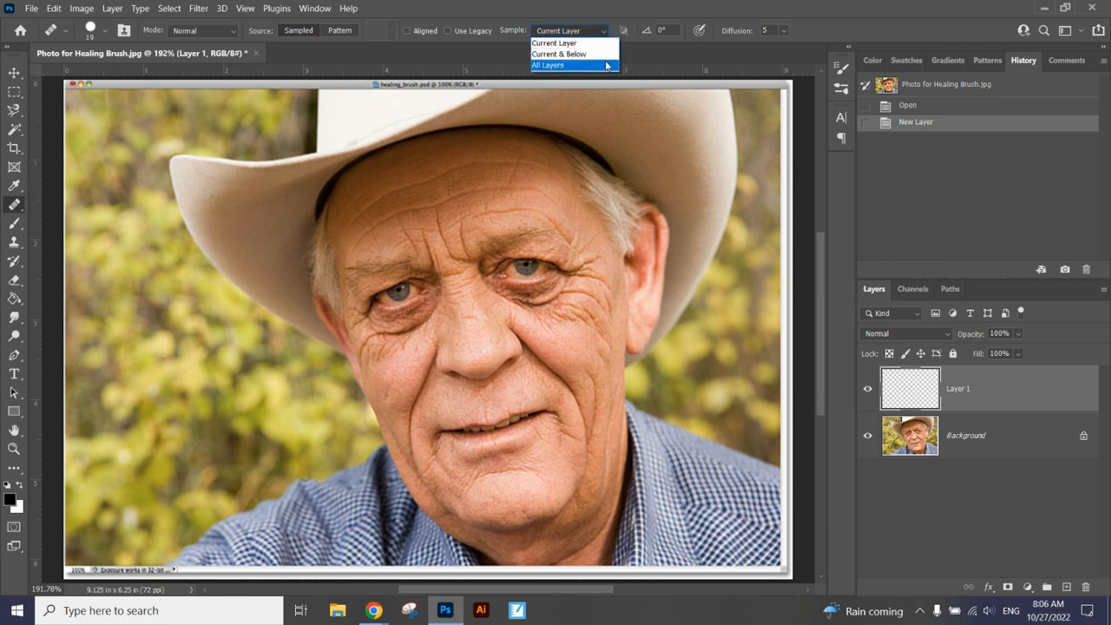
pyautogui.click(606, 65)
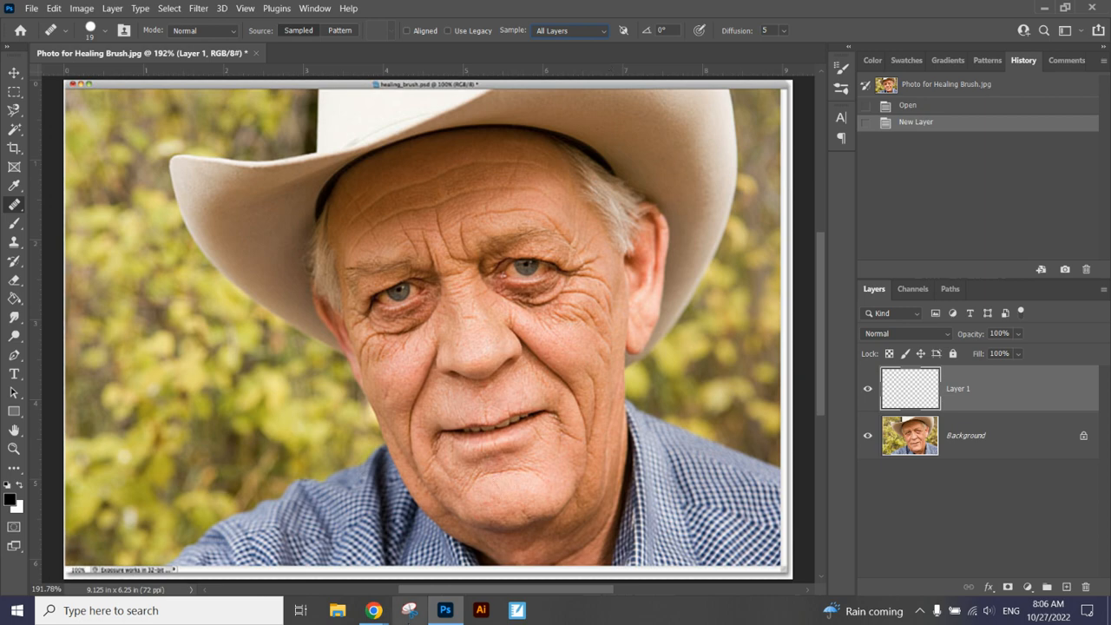
# Switch to Chrome and highlight the words "soft brush" in instruction 2 of the assignment
pyautogui.moveTo(373, 611)
pyautogui.click(324, 560)
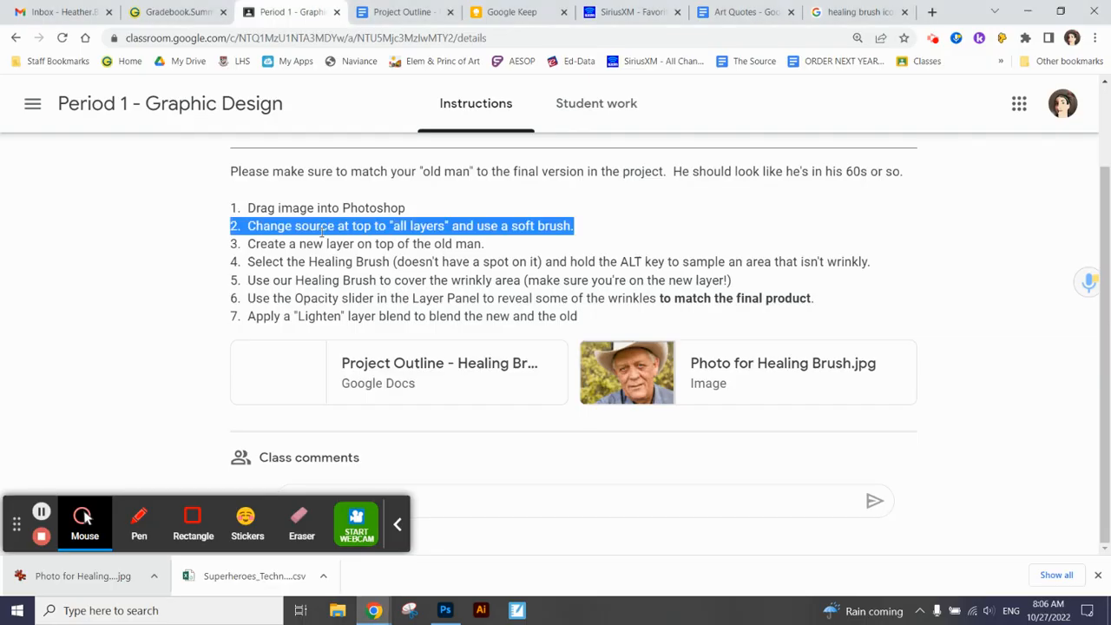
pyautogui.click(609, 231)
pyautogui.moveTo(577, 228)
pyautogui.mouseDown()
pyautogui.moveTo(522, 240)
pyautogui.moveTo(509, 224)
pyautogui.mouseUp()
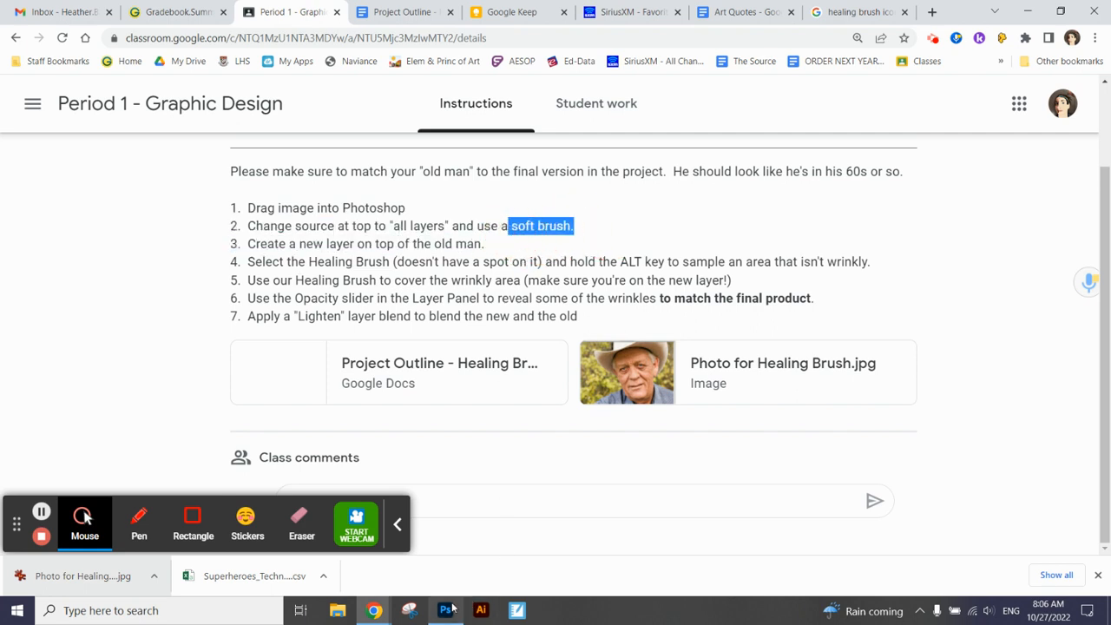
# In Photoshop, soften the Healing Brush by setting its hardness to 35%
pyautogui.click(445, 611)
pyautogui.click(103, 33)
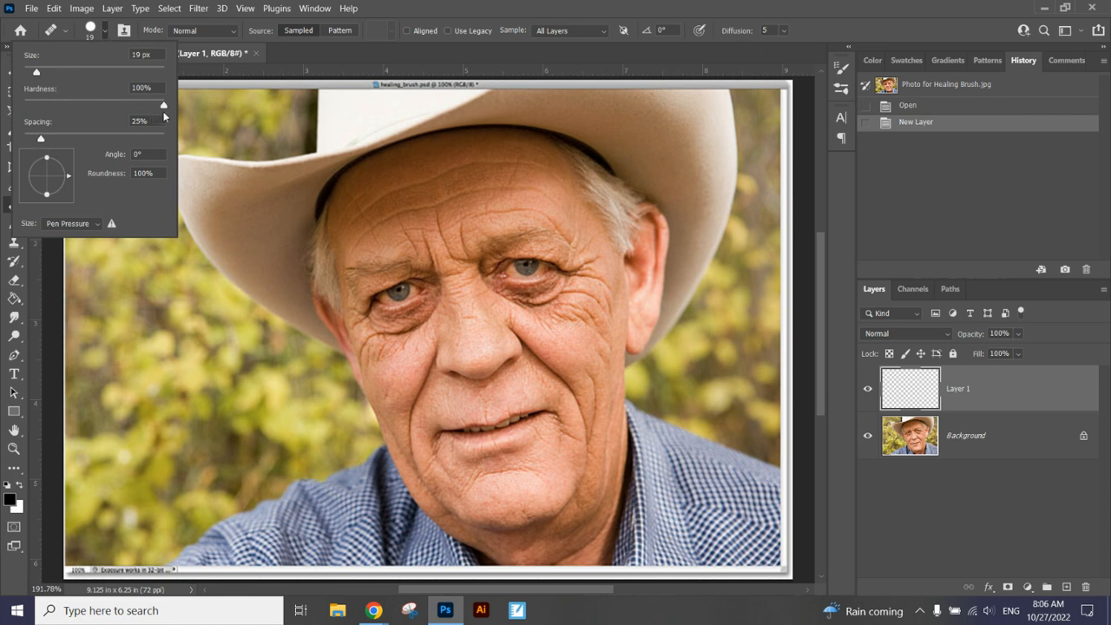
pyautogui.click(104, 34)
pyautogui.click(105, 34)
pyautogui.moveTo(163, 105); pyautogui.dragTo(161, 107)
pyautogui.moveTo(118, 104); pyautogui.dragTo(73, 107)
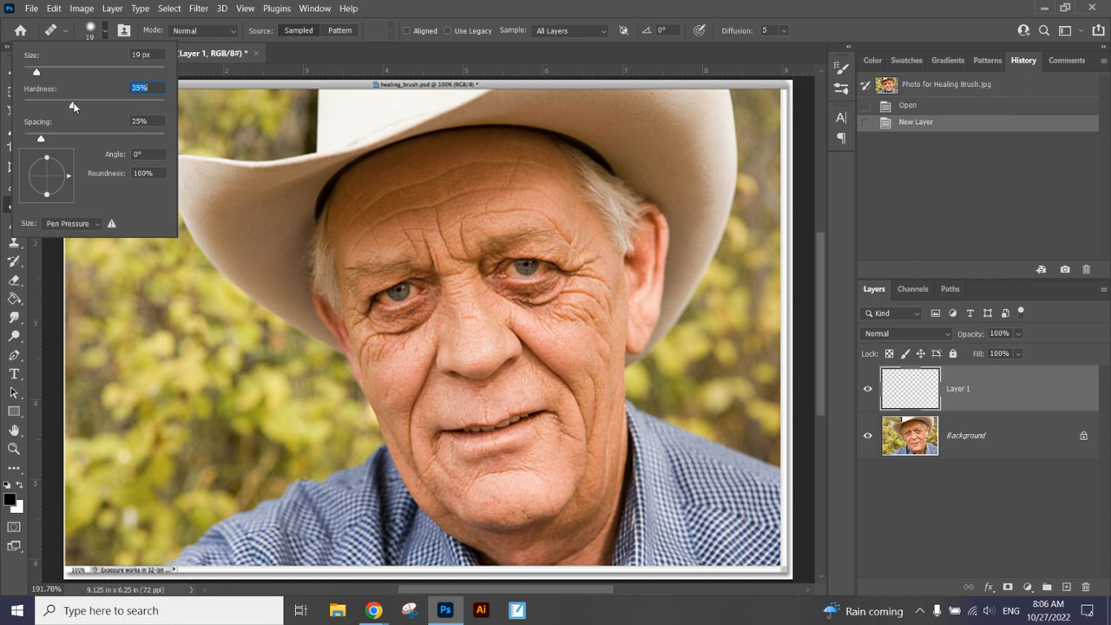
pyautogui.click(459, 6)
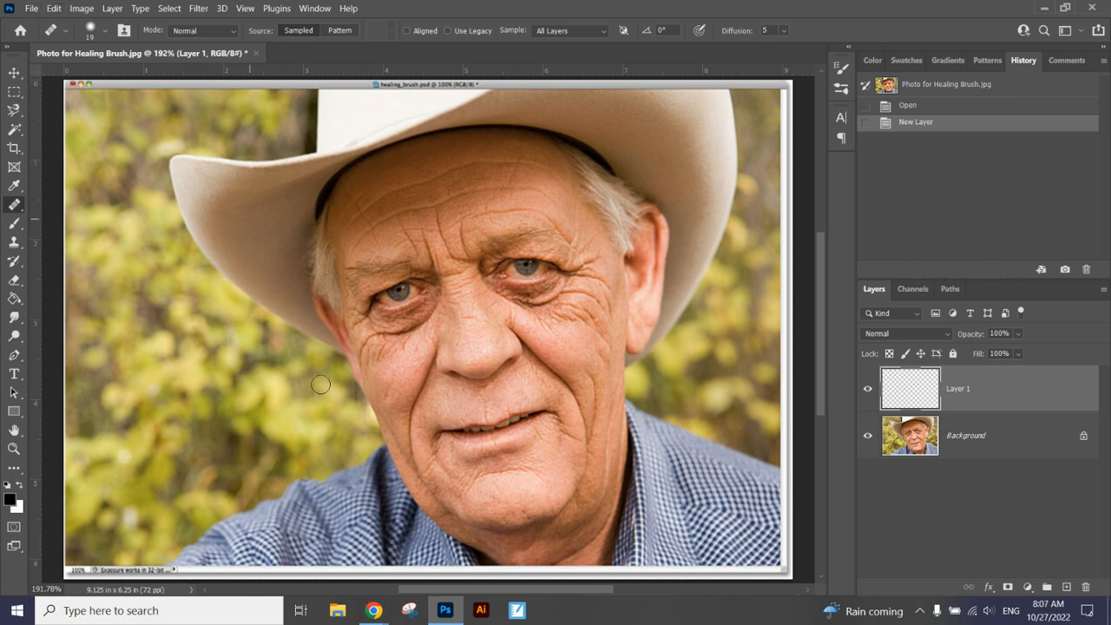
# Return to the Classroom assignment in Chrome, clear the text highlight and review the remaining healing instructions
pyautogui.moveTo(374, 611)
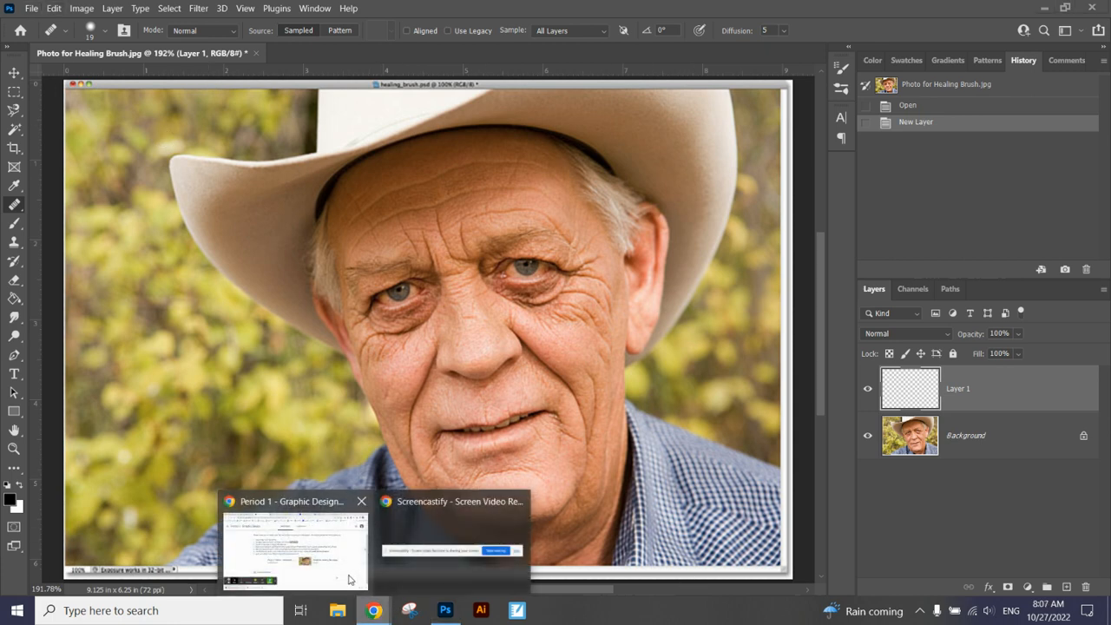
pyautogui.click(339, 572)
pyautogui.click(424, 281)
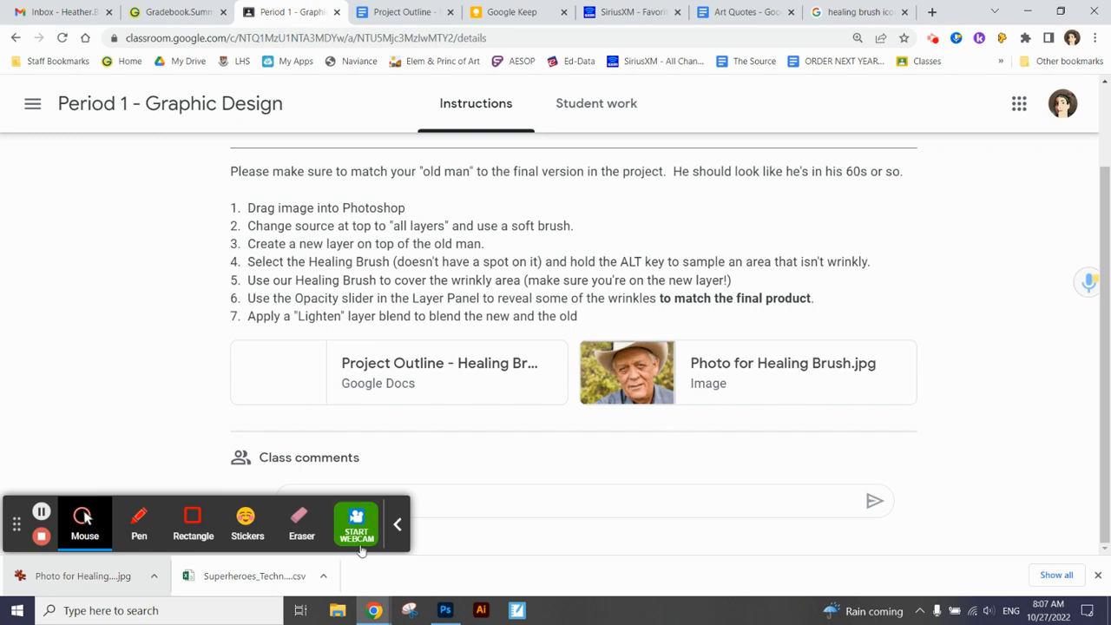
# In Photoshop, use the Healing Brush on Layer 1 to smooth the wrinkles under the man's right eye and on his upper cheek
pyautogui.click(445, 610)
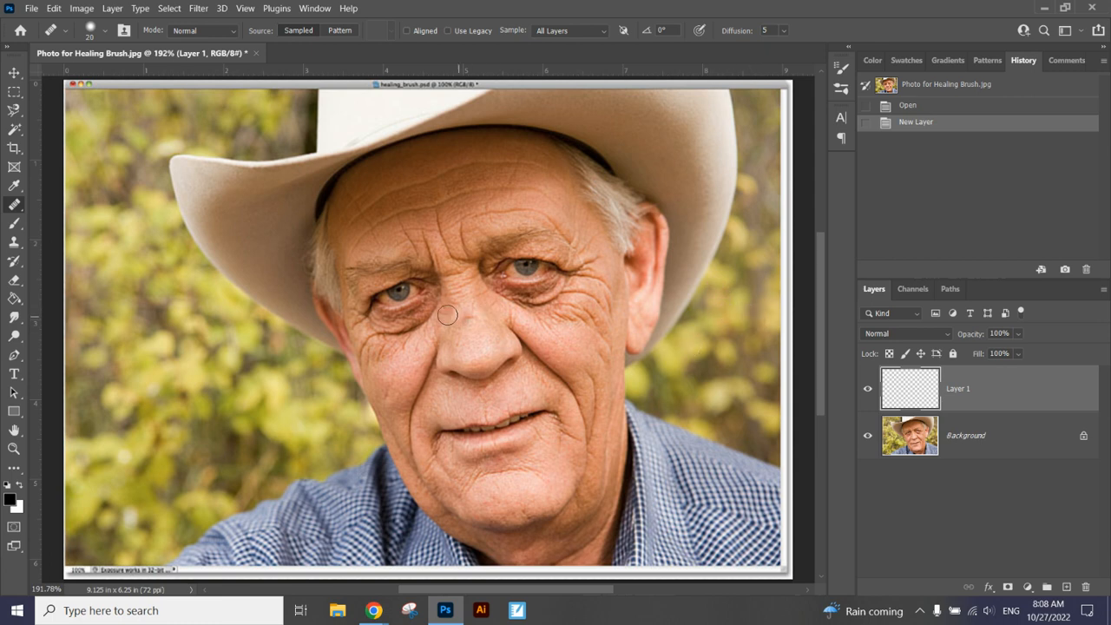
pyautogui.moveTo(435, 310)
pyautogui.mouseDown()
pyautogui.moveTo(372, 338)
pyautogui.moveTo(277, 389)
pyautogui.mouseUp()
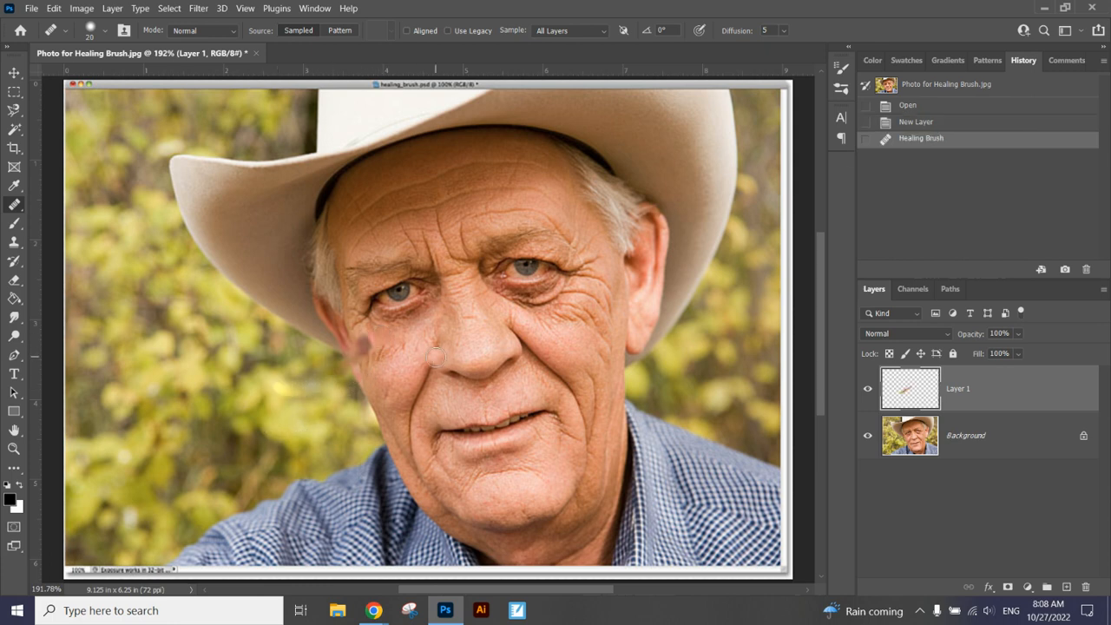
pyautogui.hotkey('ctrl', 'z')
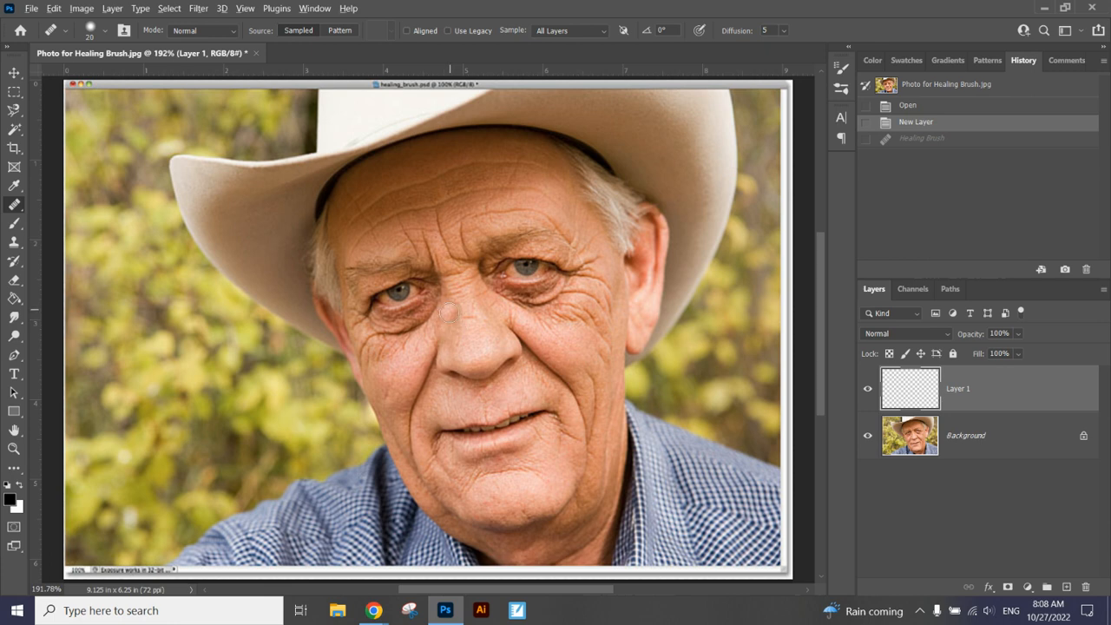
pyautogui.moveTo(444, 304); pyautogui.dragTo(389, 332)
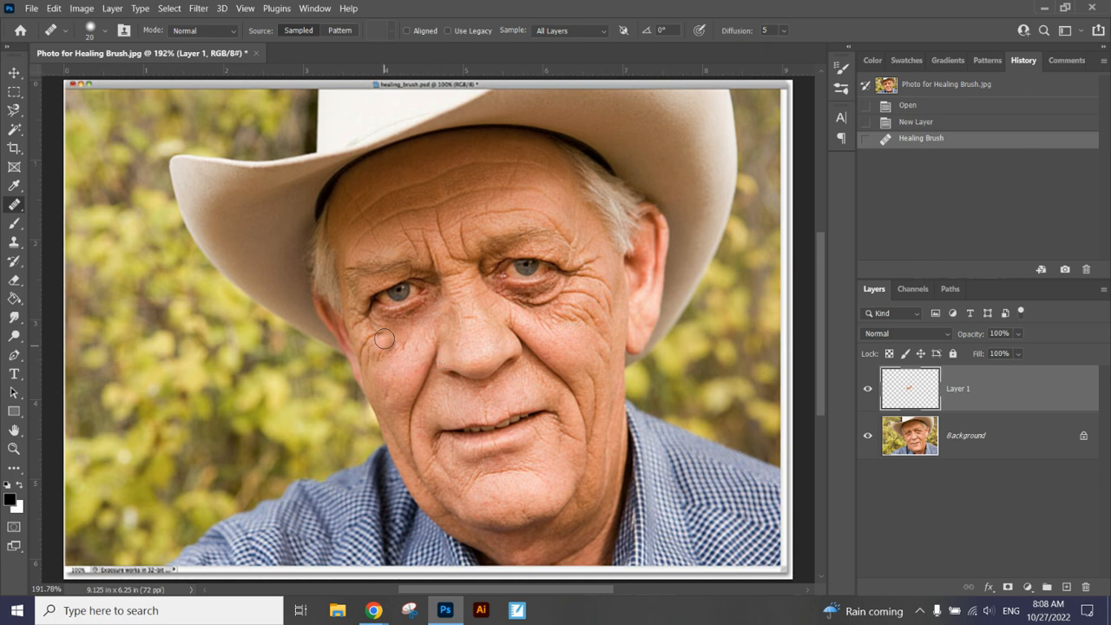
pyautogui.moveTo(379, 336); pyautogui.dragTo(362, 363)
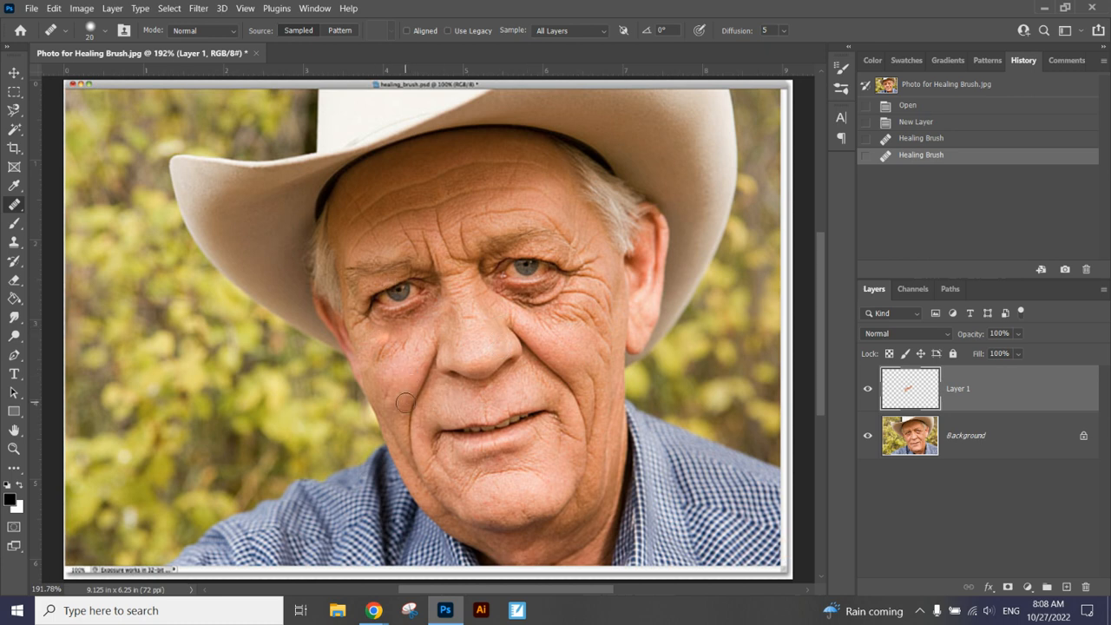
pyautogui.moveTo(404, 357); pyautogui.dragTo(409, 385)
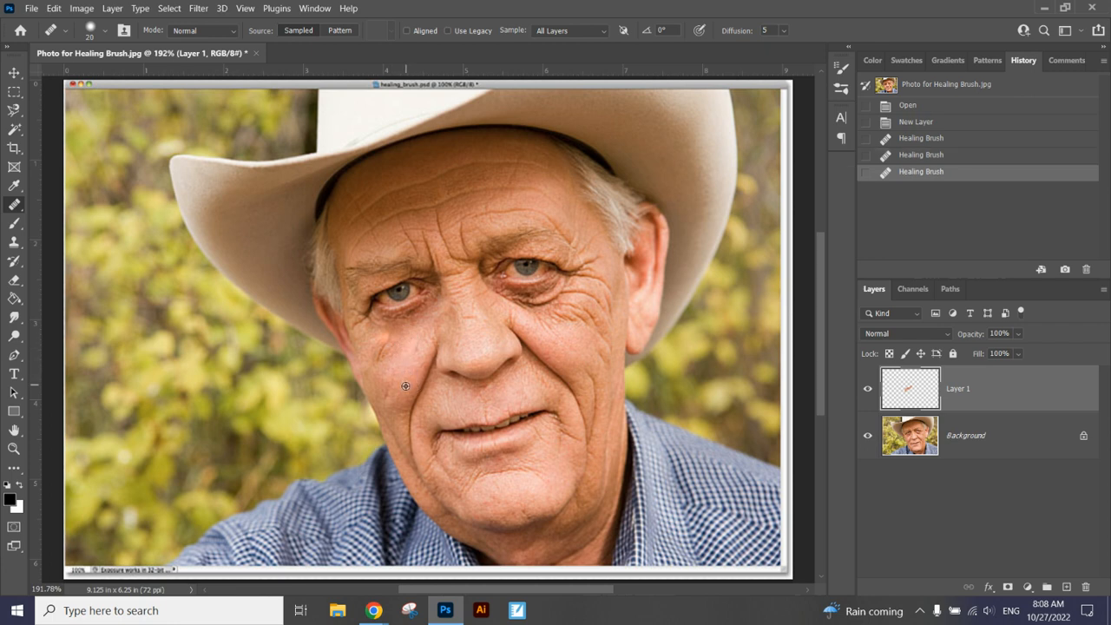
pyautogui.moveTo(388, 328); pyautogui.dragTo(380, 365)
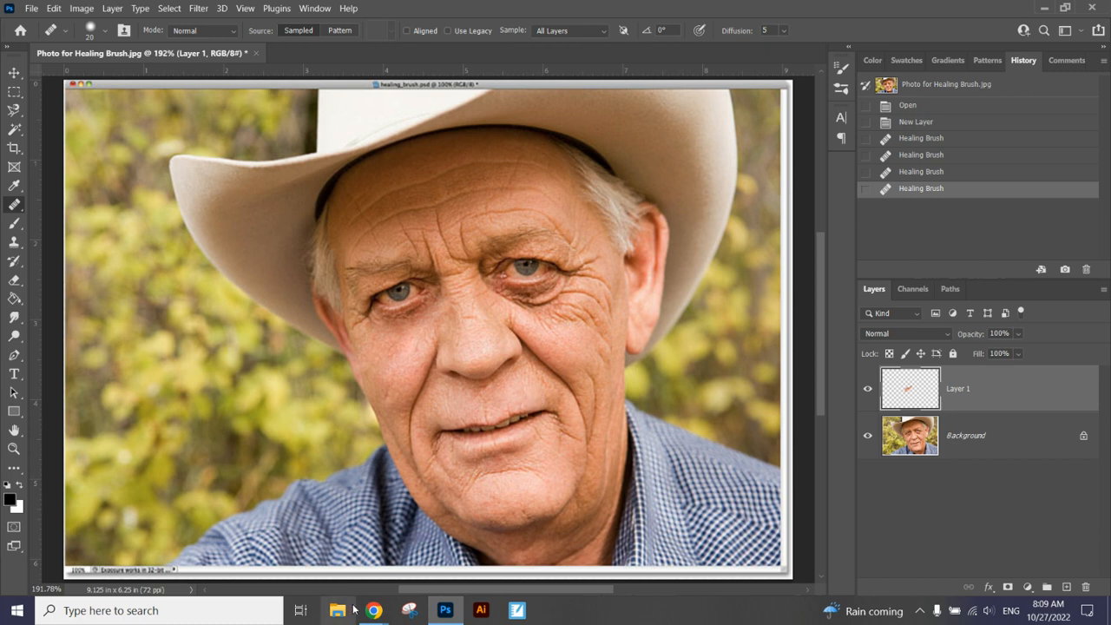
# Switch to the Classroom assignment in Chrome and highlight instruction 6 about using the Opacity slider
pyautogui.moveTo(374, 611)
pyautogui.click(342, 532)
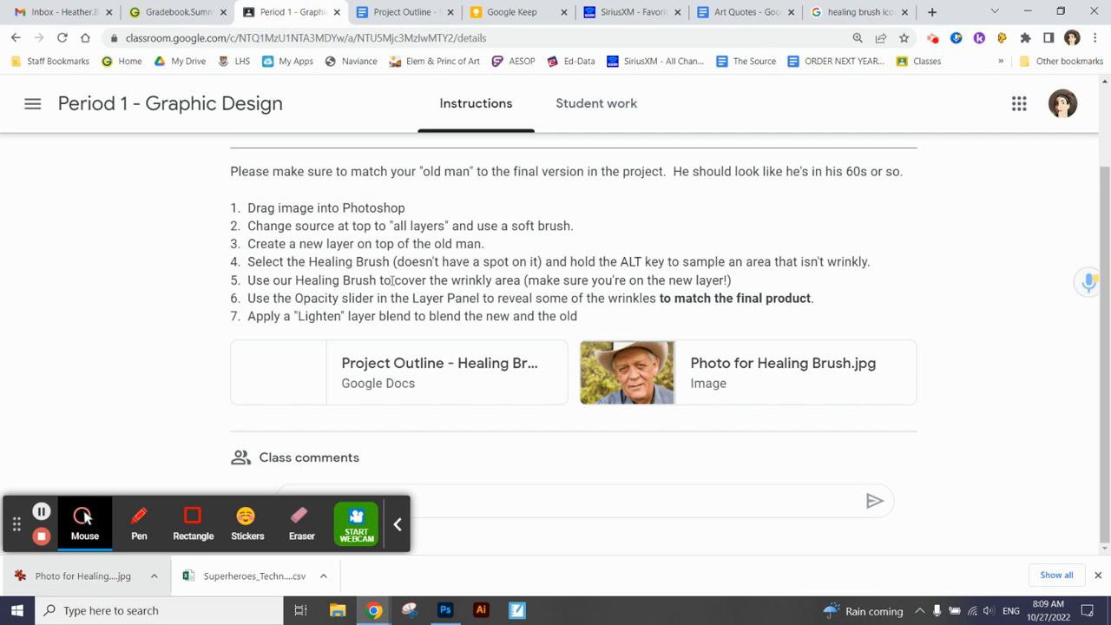
pyautogui.moveTo(251, 297); pyautogui.dragTo(729, 326)
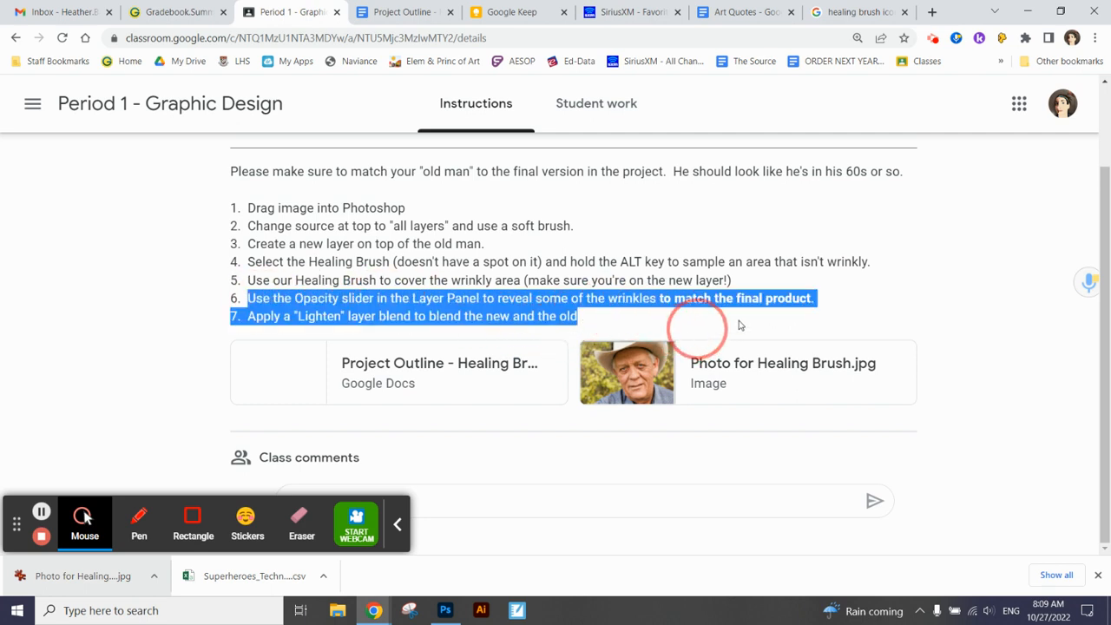
pyautogui.moveTo(821, 306); pyautogui.dragTo(816, 298)
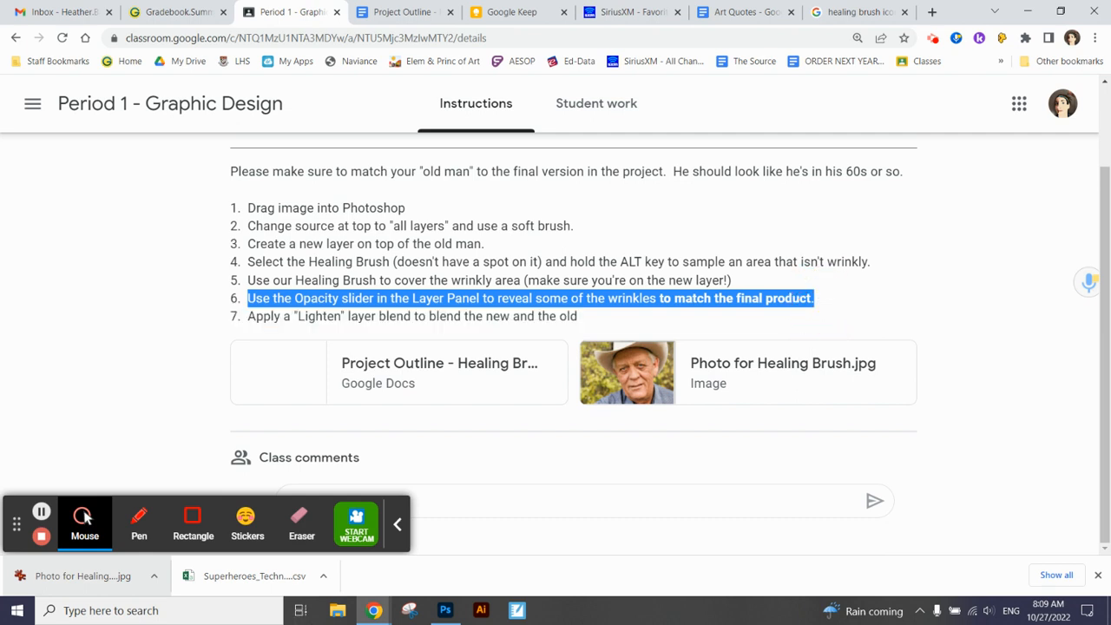
# In Photoshop, reduce Layer 1's opacity to 61%
pyautogui.click(446, 610)
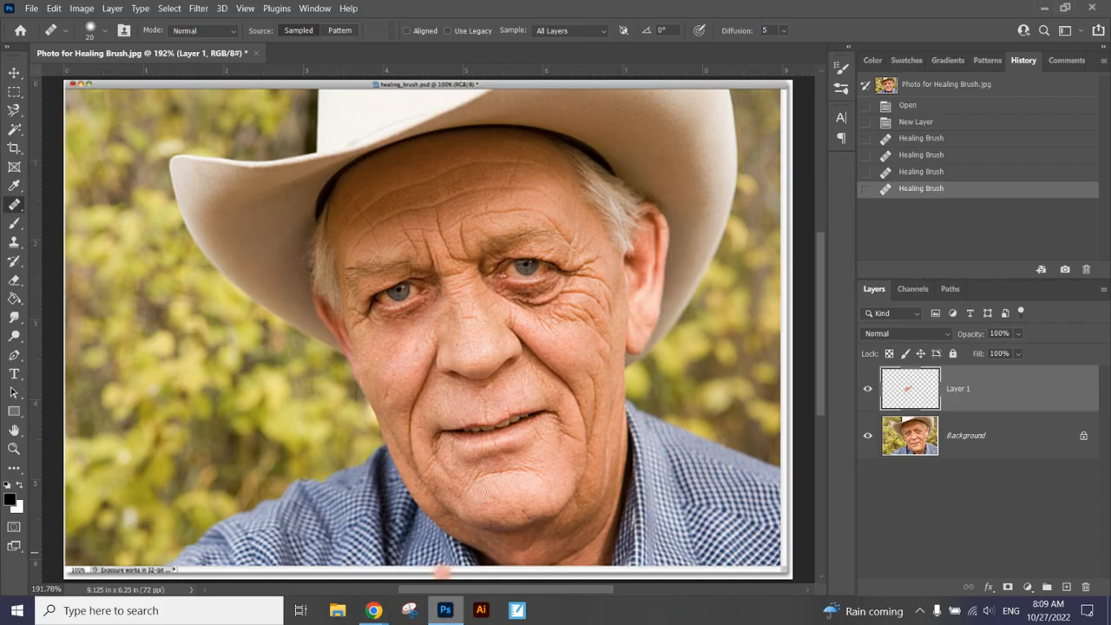
pyautogui.click(1018, 337)
pyautogui.moveTo(1036, 357); pyautogui.dragTo(1008, 352)
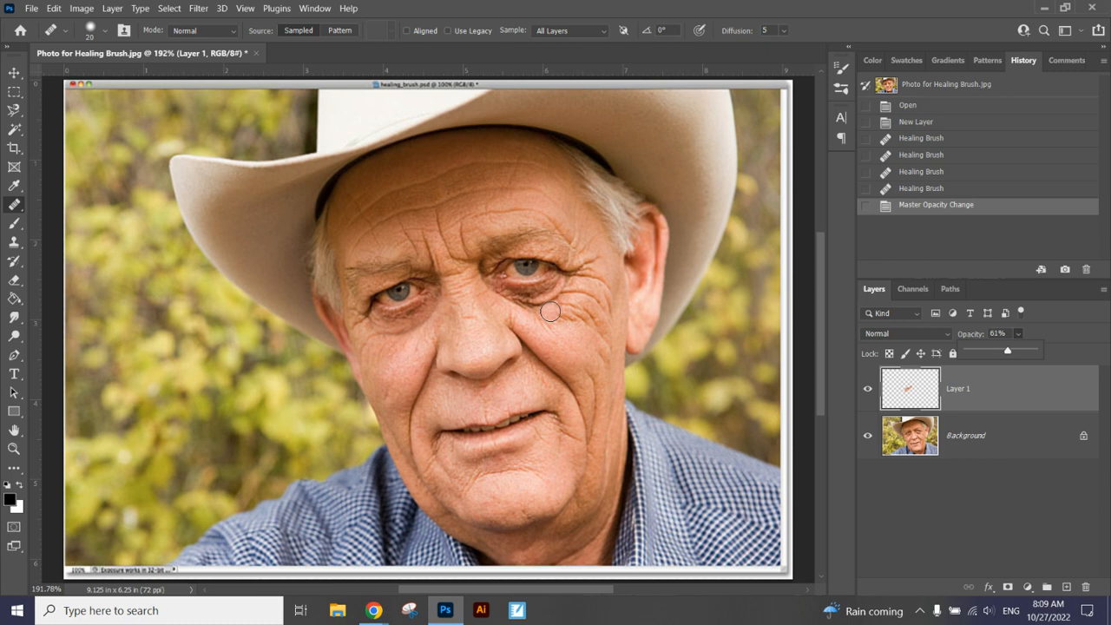
# Switch to Chrome and open the Project Outline document to examine the After photo
pyautogui.moveTo(373, 611)
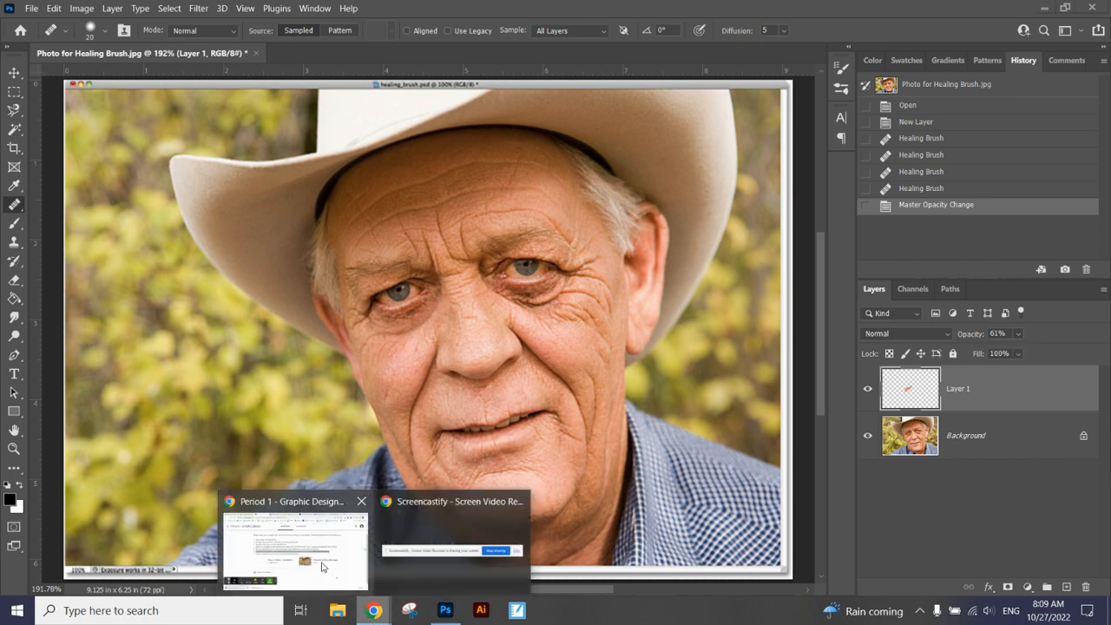
pyautogui.click(291, 569)
pyautogui.click(373, 365)
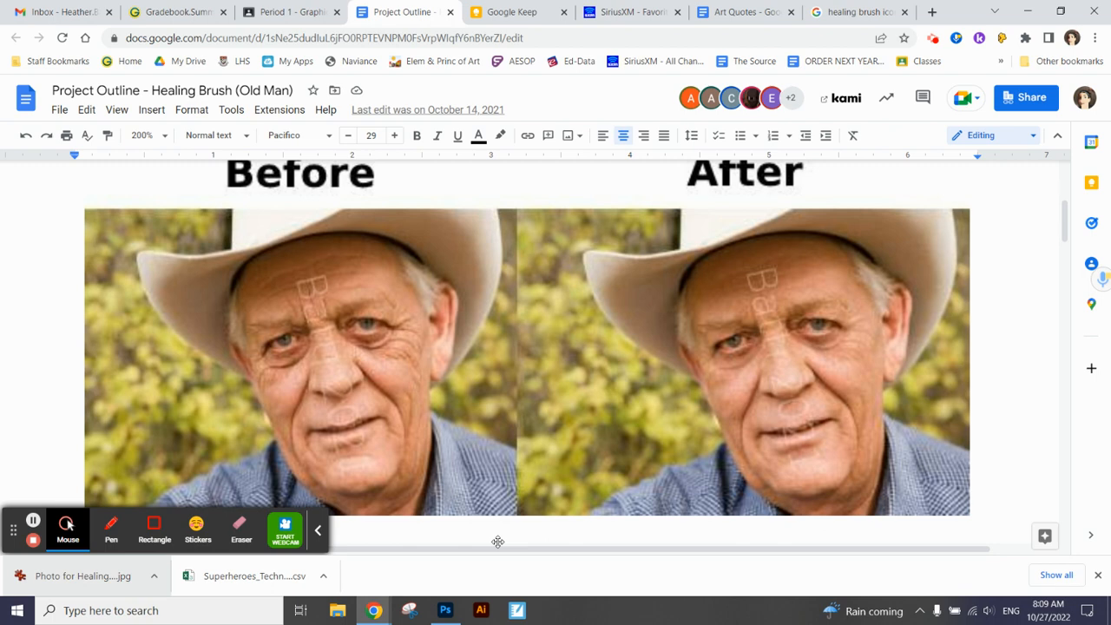
# Return to Photoshop and restore Layer 1's opacity to 100%
pyautogui.click(448, 612)
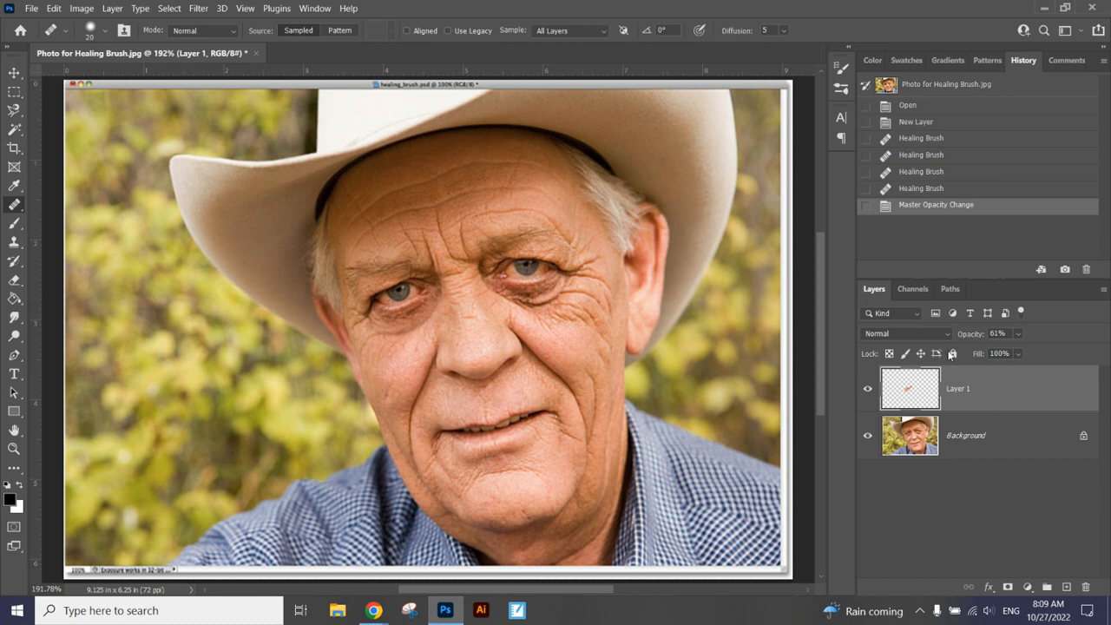
pyautogui.click(1018, 334)
pyautogui.click(828, 287)
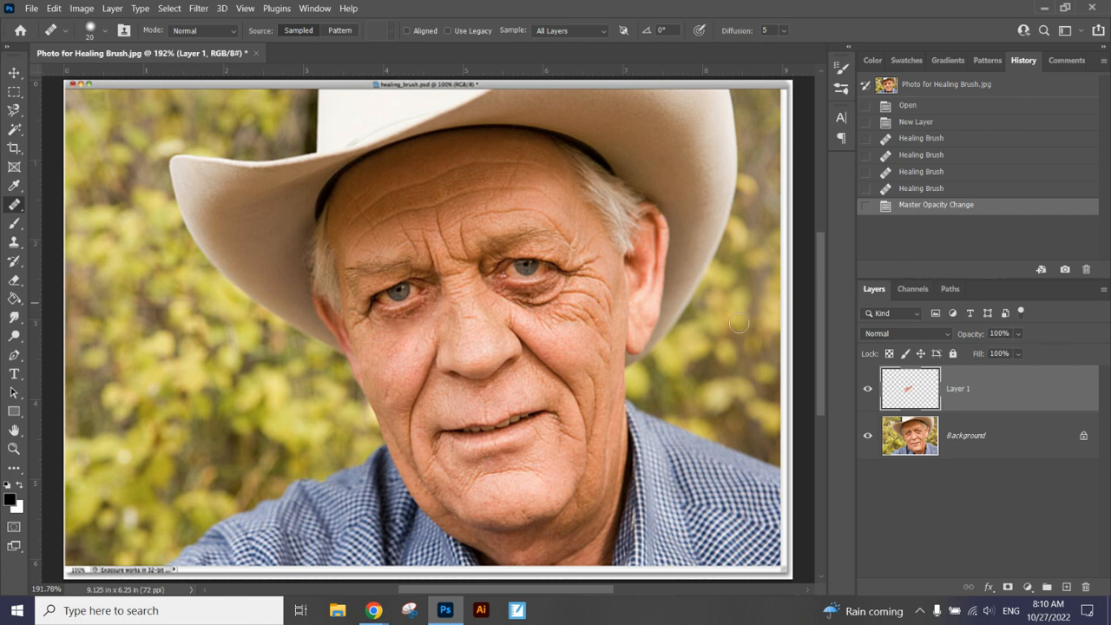
# Sample smooth skin and heal the crease on the man's right cheek and the wrinkles above his right eyebrow
pyautogui.keyDown('alt'); pyautogui.click(409, 371); pyautogui.keyUp('alt')
pyautogui.moveTo(389, 379); pyautogui.dragTo(384, 405)
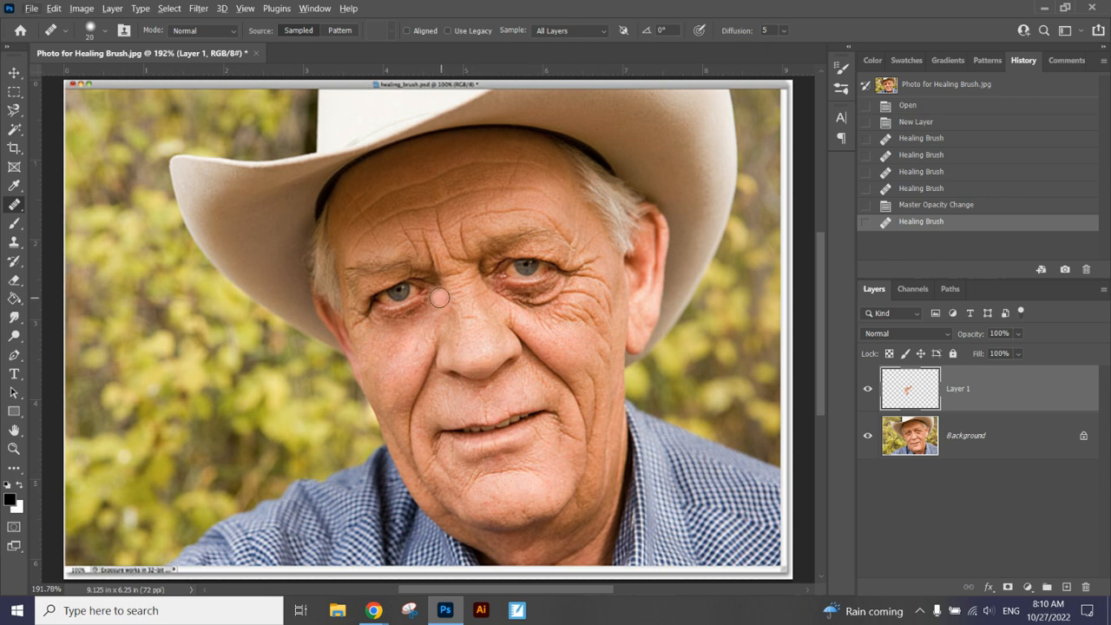
pyautogui.keyDown('alt'); pyautogui.click(392, 248); pyautogui.keyUp('alt')
pyautogui.moveTo(403, 227); pyautogui.dragTo(418, 256)
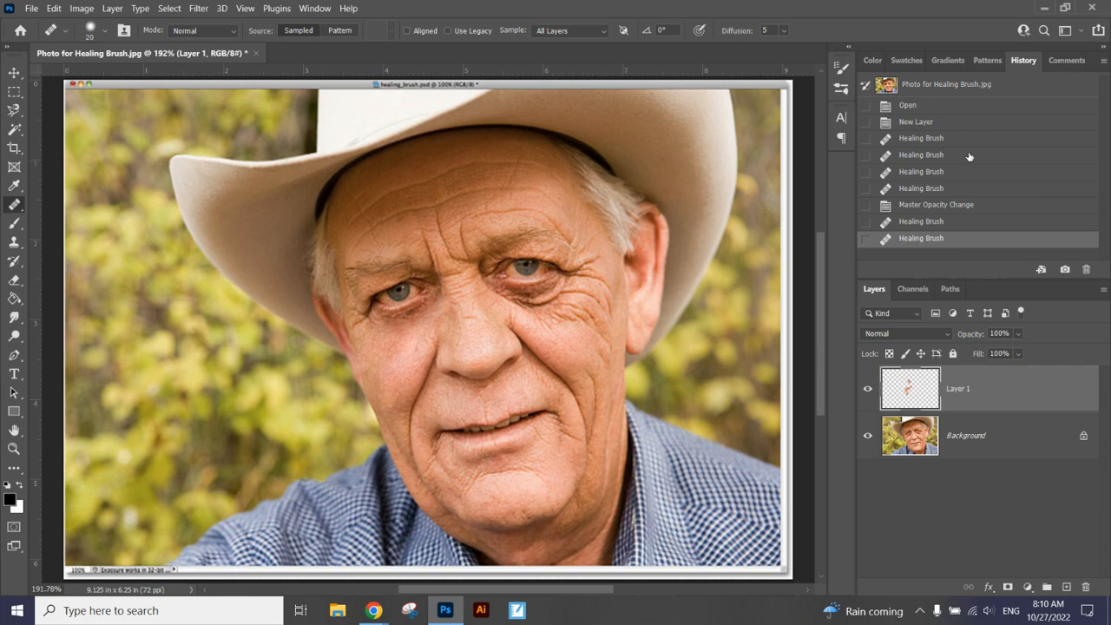
# Check the After photo in the Project Outline document in Chrome, and return to Photoshop
pyautogui.moveTo(374, 611)
pyautogui.click(356, 519)
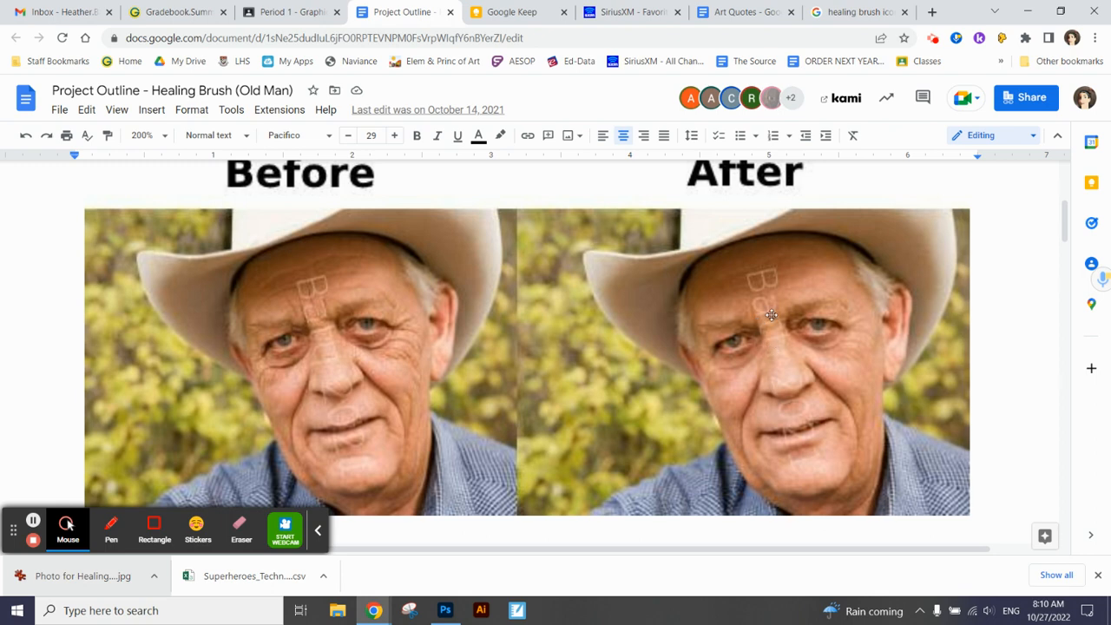
pyautogui.click(445, 611)
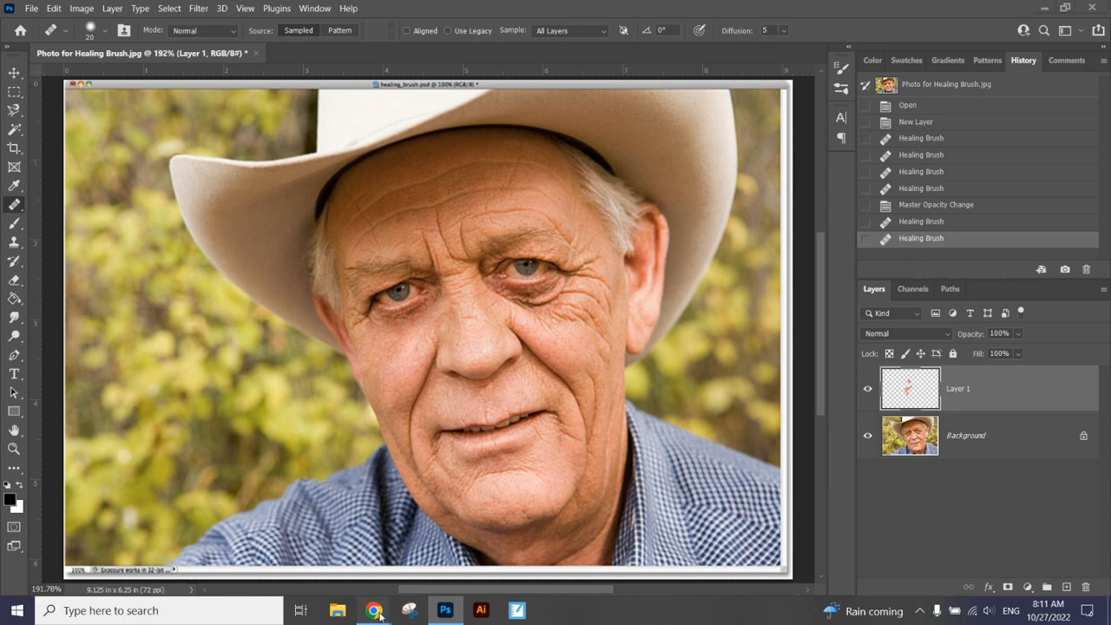
# Set Layer 1's opacity to 60% and its blend mode to Lighten
pyautogui.click(1017, 332)
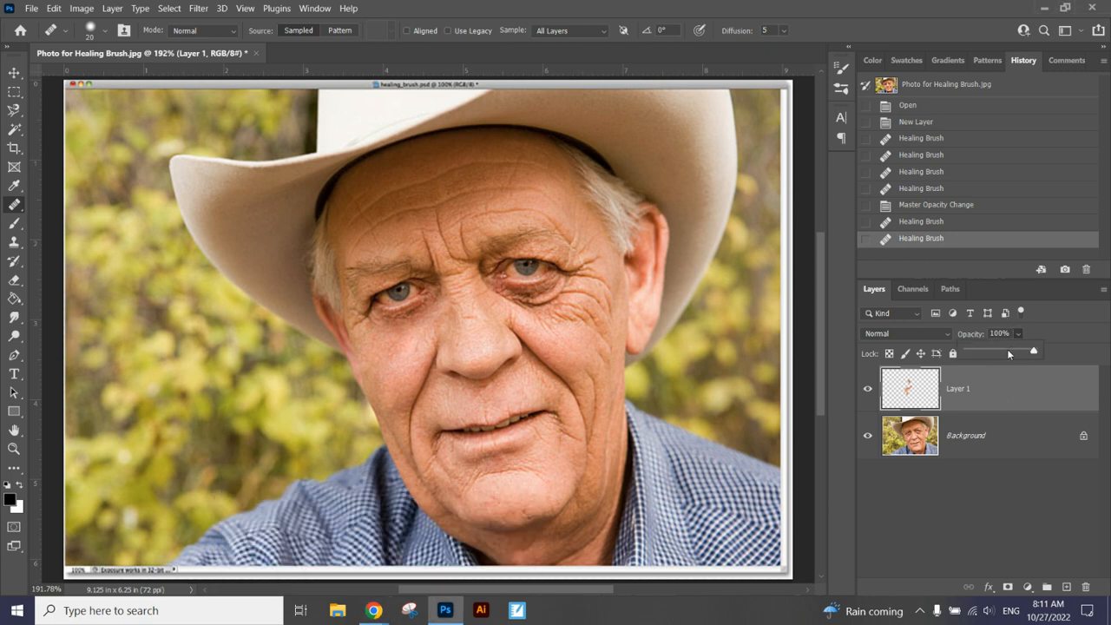
pyautogui.moveTo(1010, 351); pyautogui.dragTo(1005, 352)
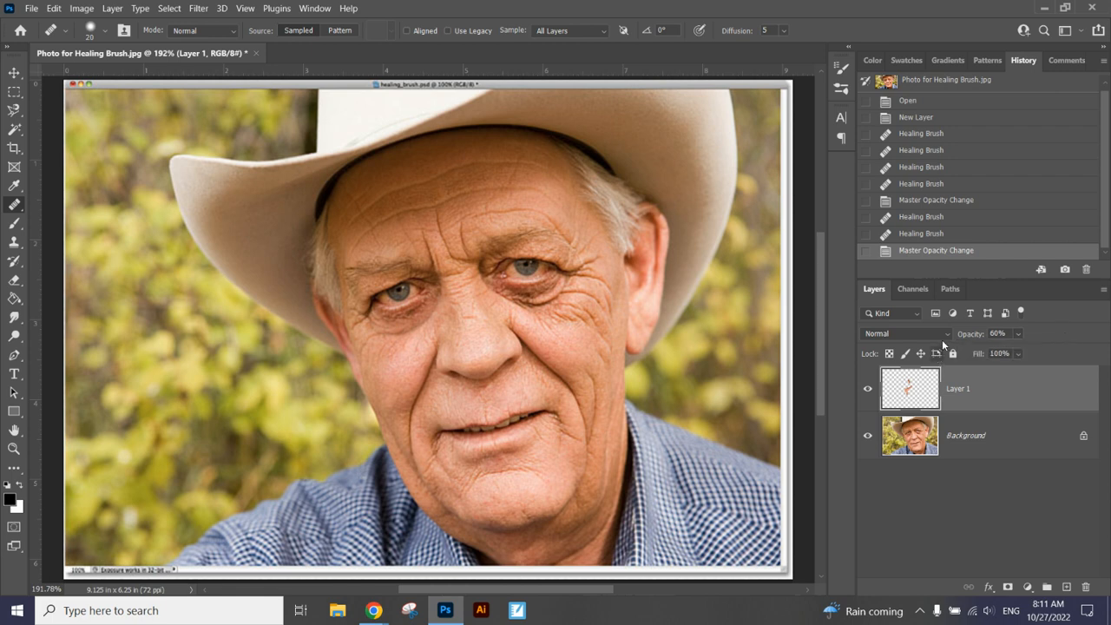
pyautogui.click(943, 336)
pyautogui.click(1047, 335)
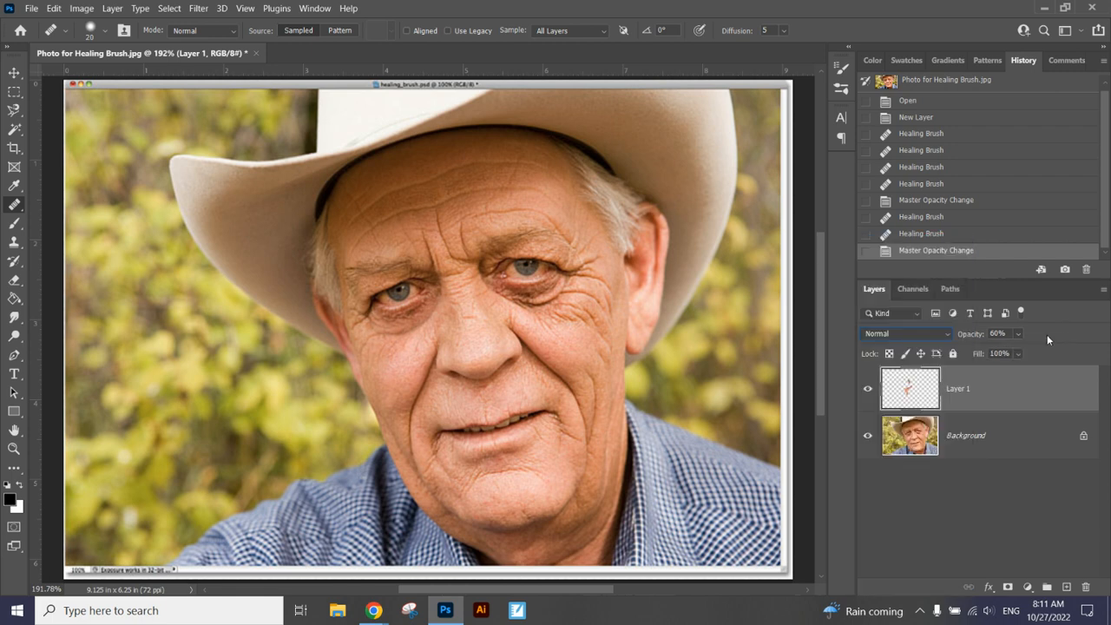
pyautogui.click(930, 339)
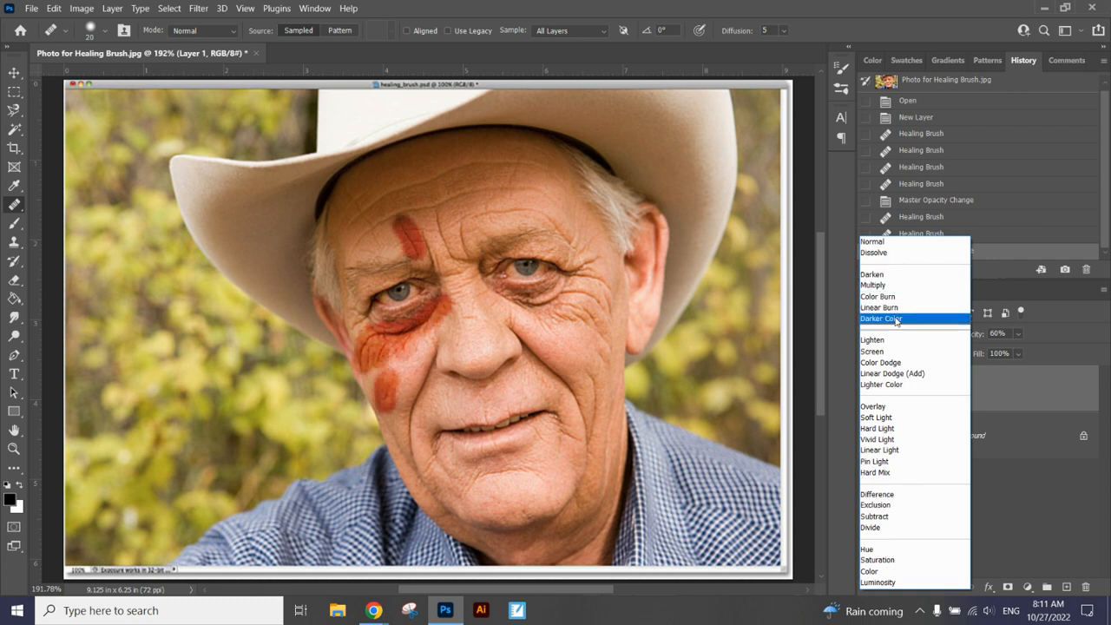
pyautogui.click(894, 343)
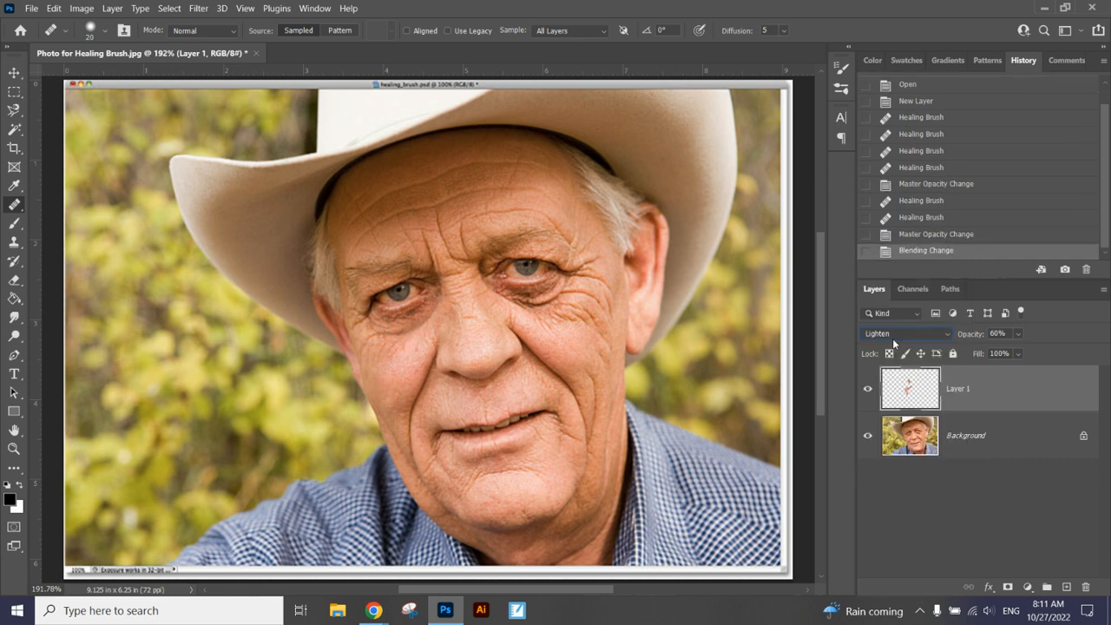